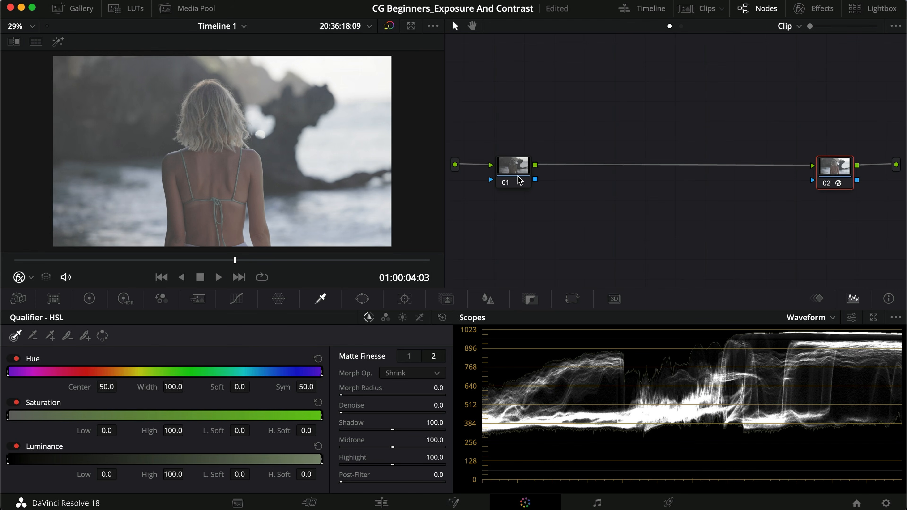
Step: Select node 01 and examine the ungraded beach clip in full screen
drag(516, 172, 525, 175)
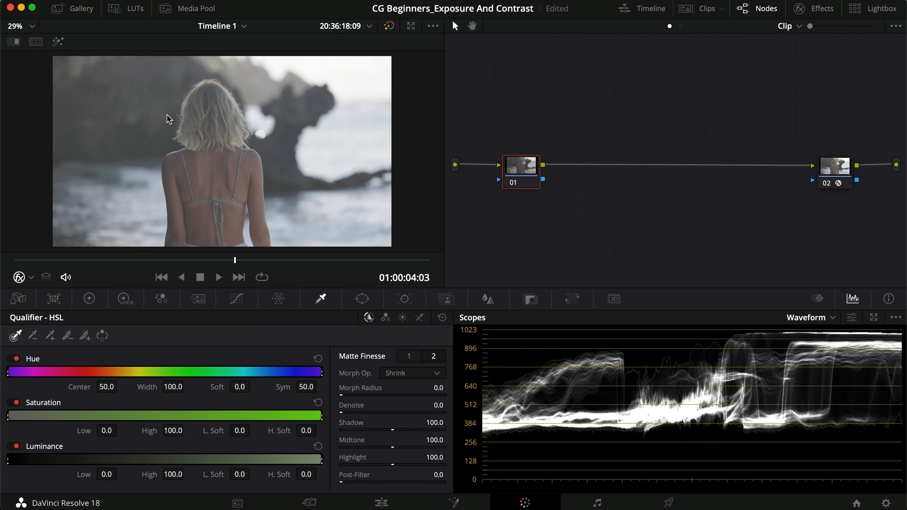
key(super+f)
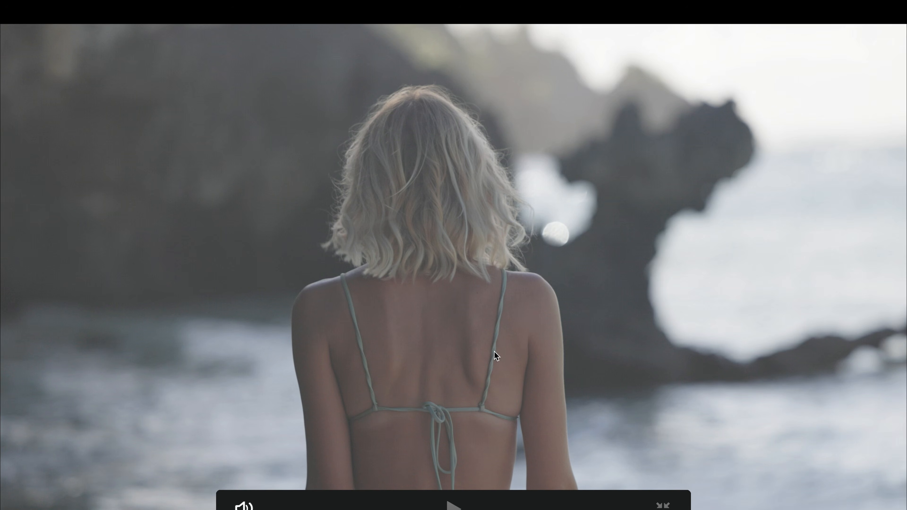
key(super+f)
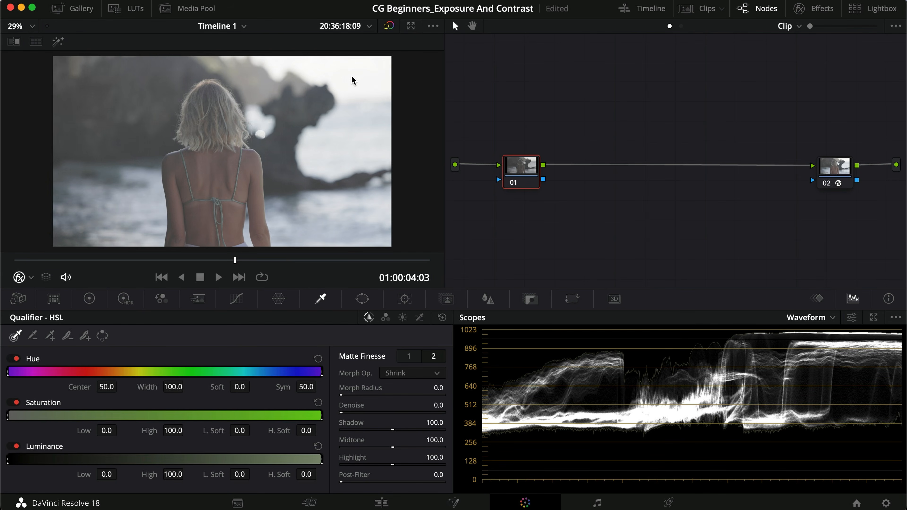
key(super+f)
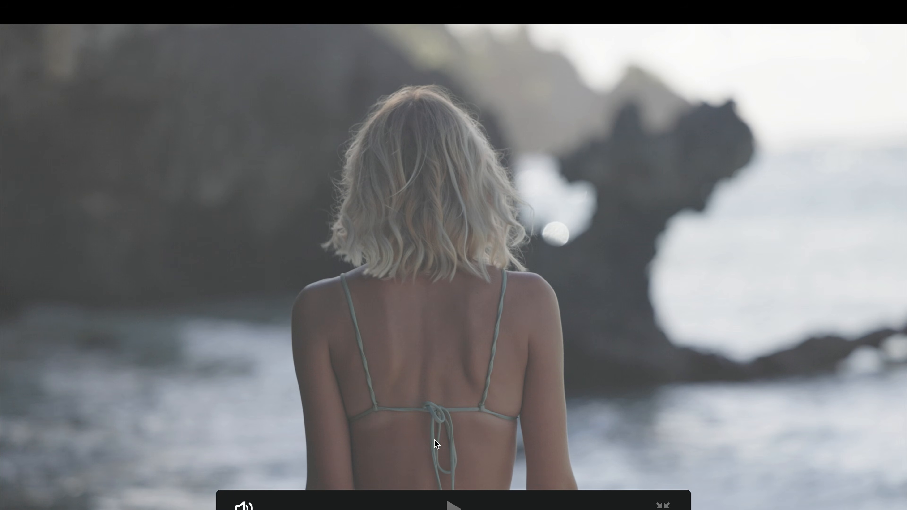
key(super+f)
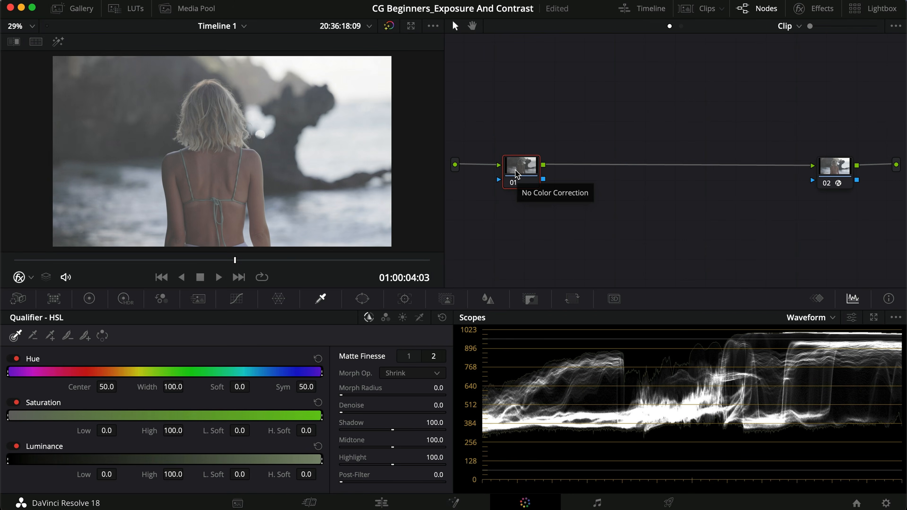
Step: Switch the grading controls to the Primaries Log Wheels
click(89, 298)
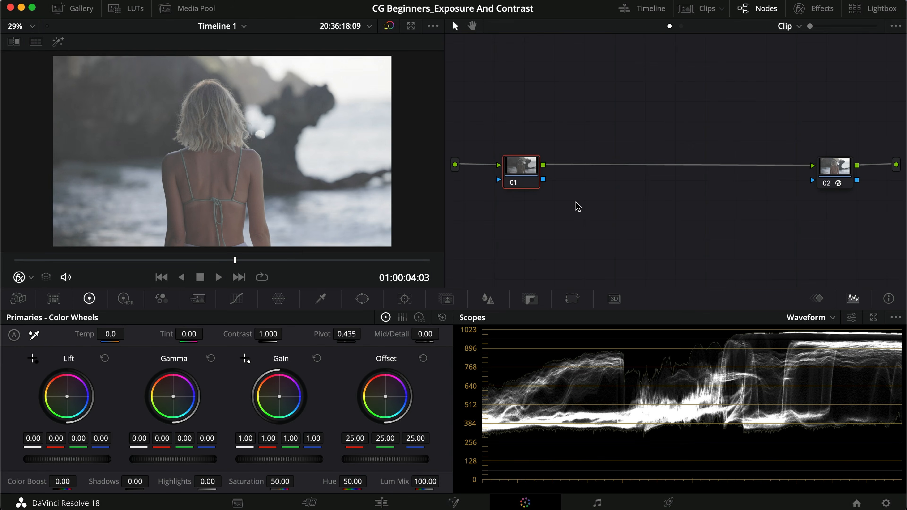
click(419, 317)
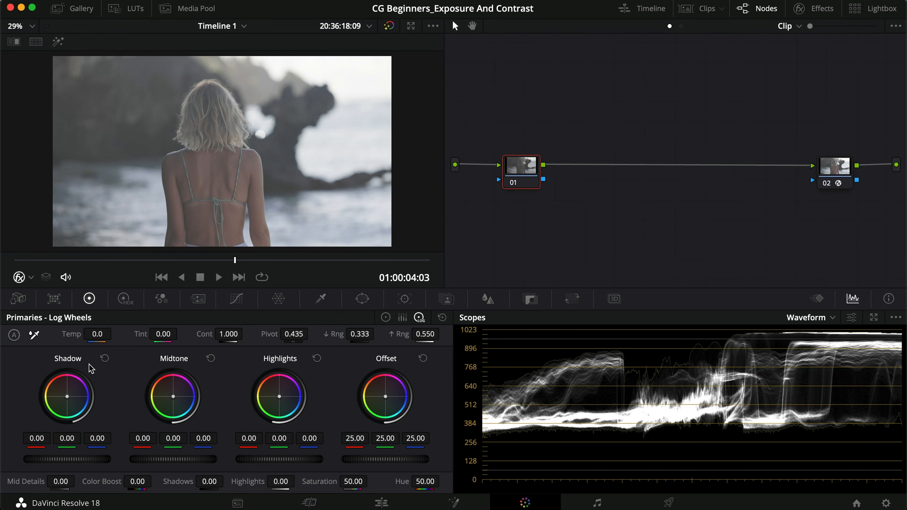
Step: Try moving the custom curve's black point inward and upward and its white point down, returning each to its original corner
click(236, 302)
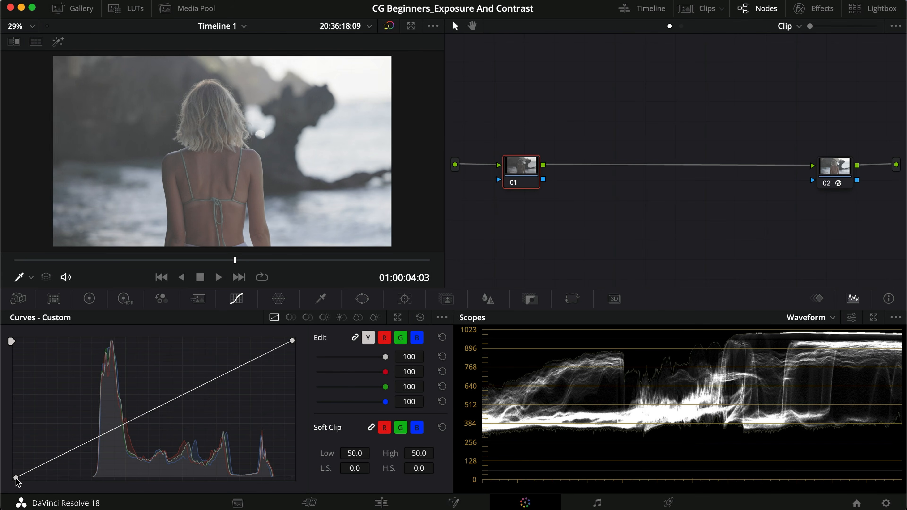
drag(16, 479, 91, 488)
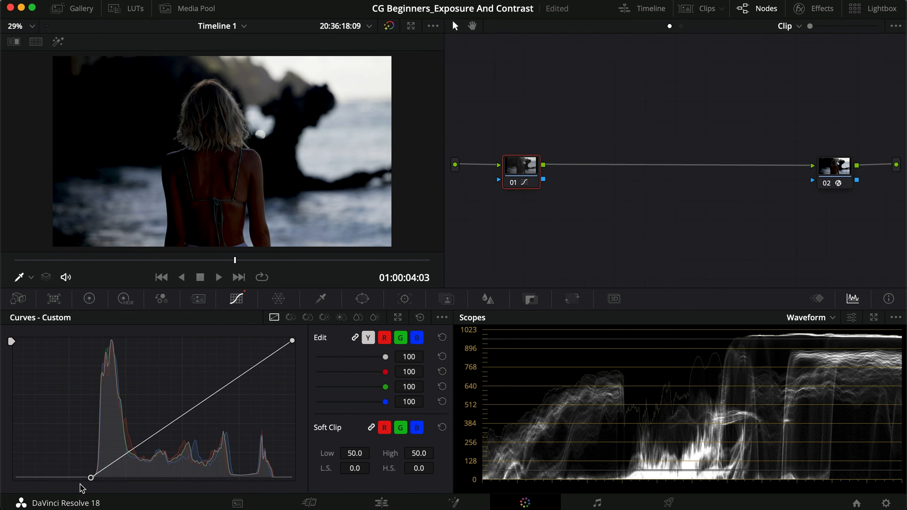
drag(92, 482, 3, 447)
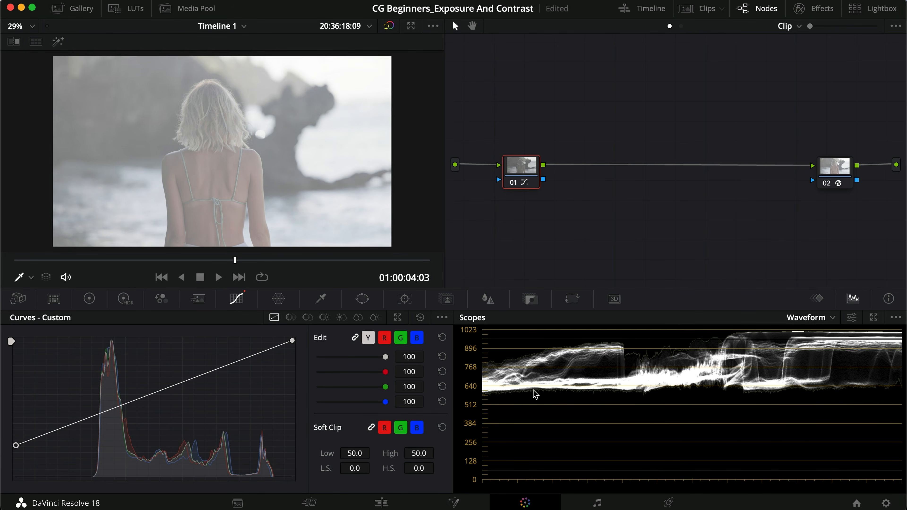
drag(17, 449, 15, 479)
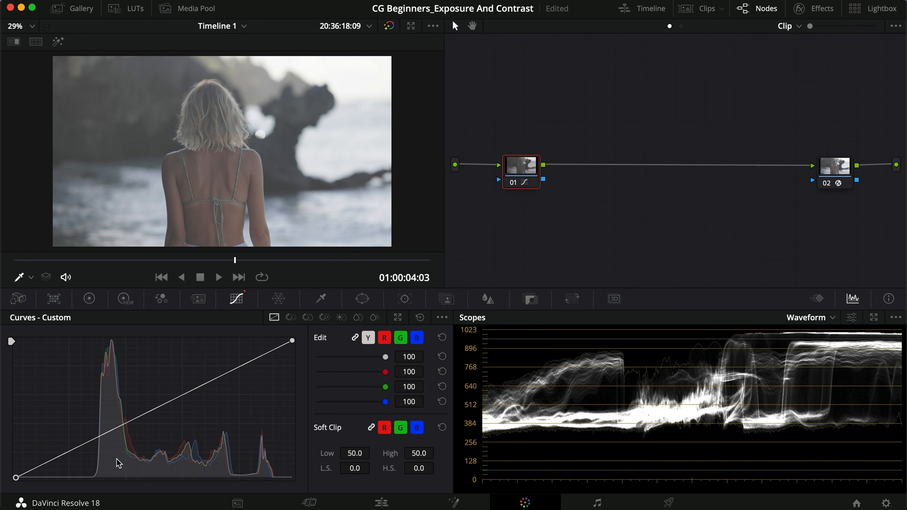
mouse_move(16, 478)
mouse_down()
mouse_move(21, 338)
mouse_move(16, 478)
mouse_up()
drag(292, 342, 292, 393)
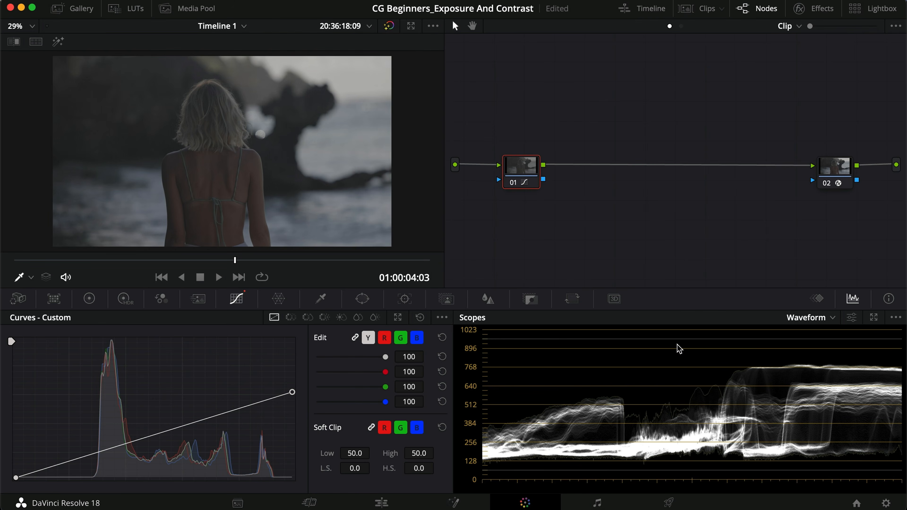
drag(291, 395, 335, 331)
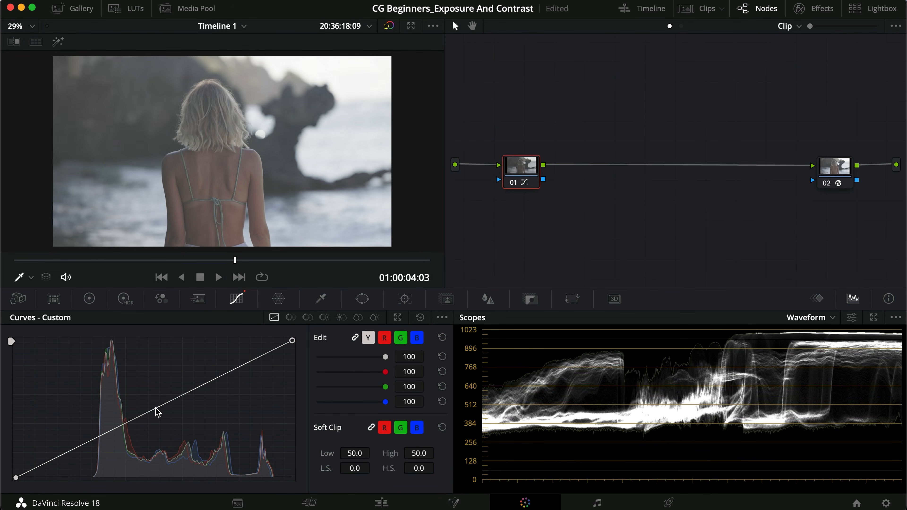
Step: Try darkening the midtones by pulling the custom curve's middle down, and remove that control point
drag(153, 414, 158, 432)
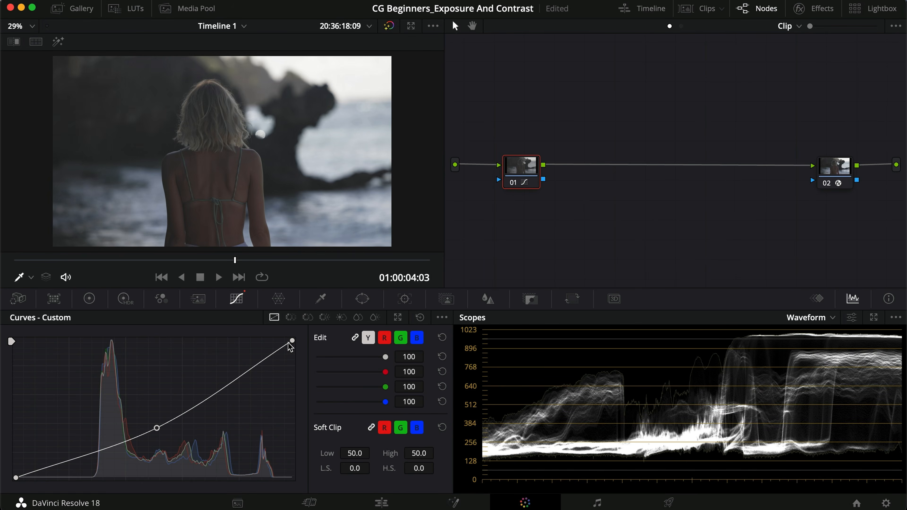
mouse_move(158, 433)
mouse_down()
mouse_move(149, 399)
mouse_move(156, 441)
mouse_move(152, 419)
mouse_up()
right_click(152, 417)
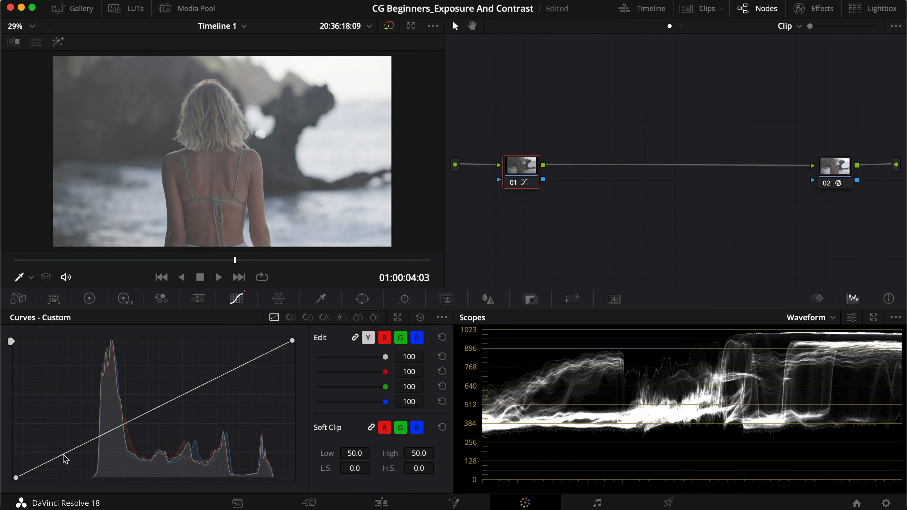
Step: Try lifting only the shadows on the custom curve with an anchor point above them, and reset the curve
click(125, 425)
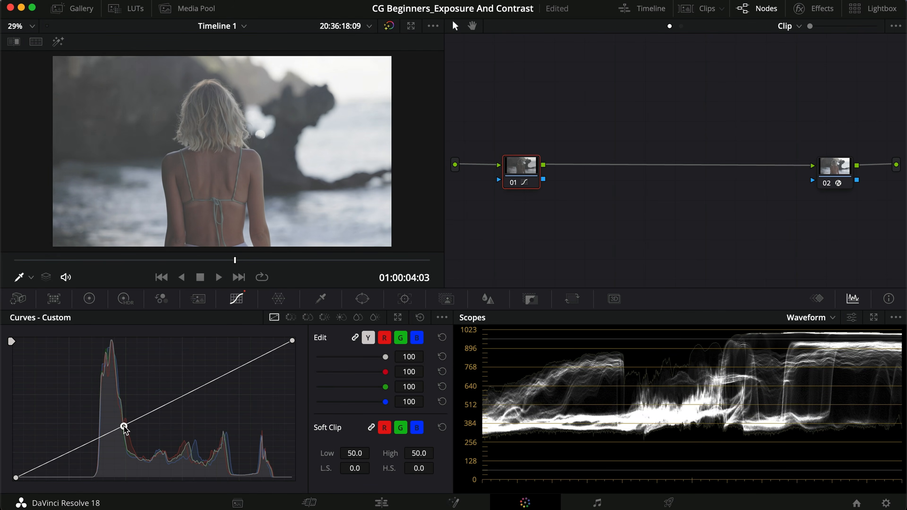
drag(65, 453, 65, 446)
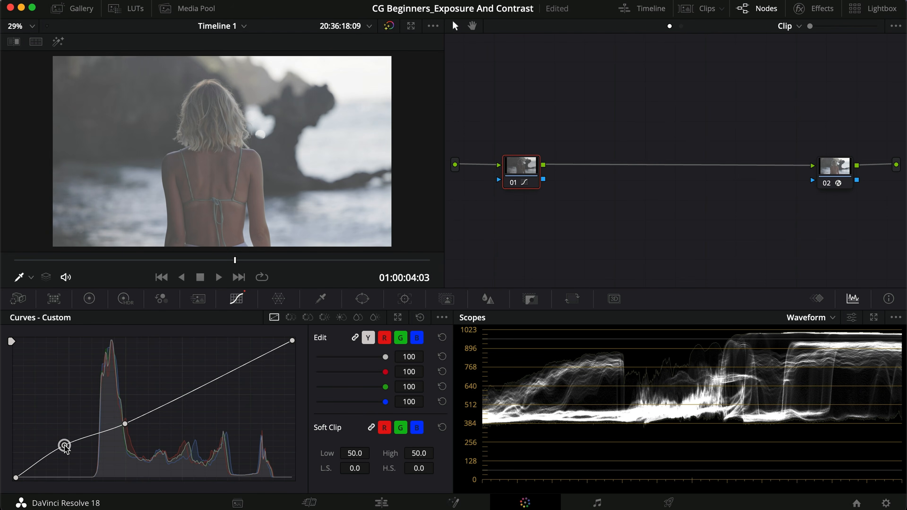
click(420, 318)
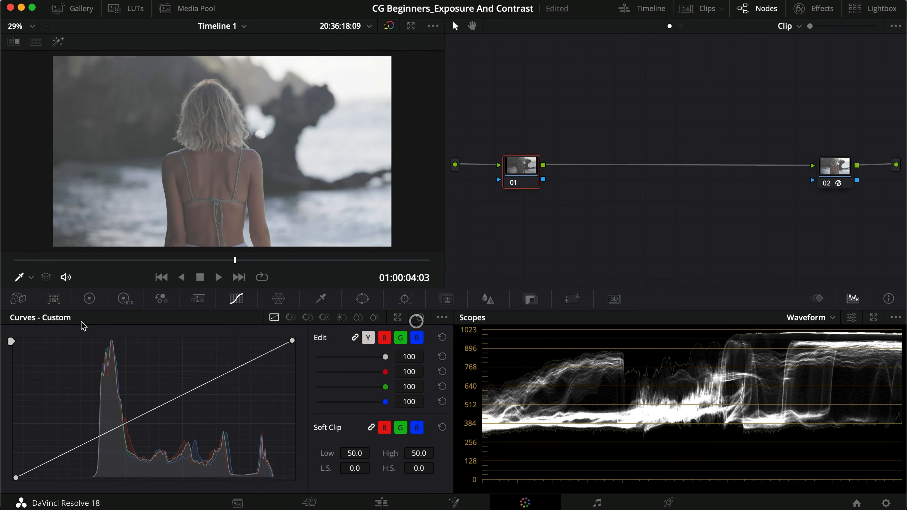
Step: Try raising the Shadow log wheel to 0.49, and reset that wheel
click(78, 300)
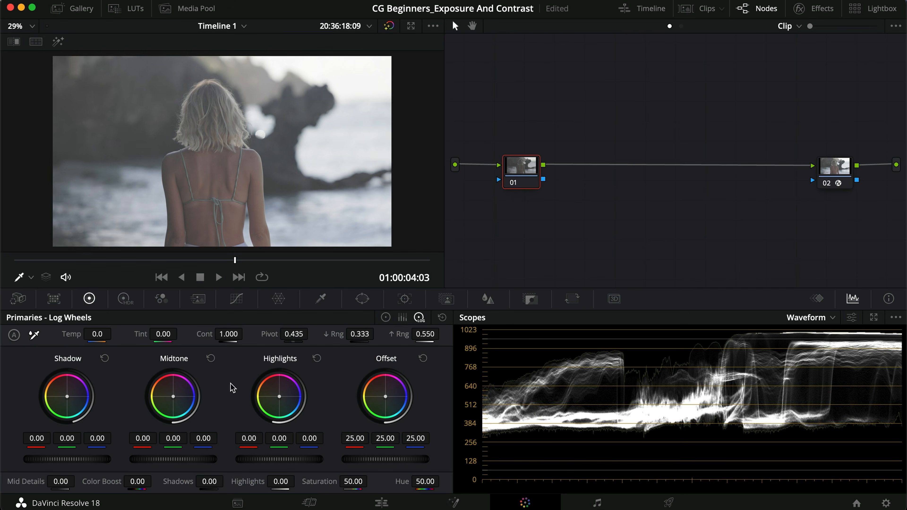
drag(59, 458, 314, 436)
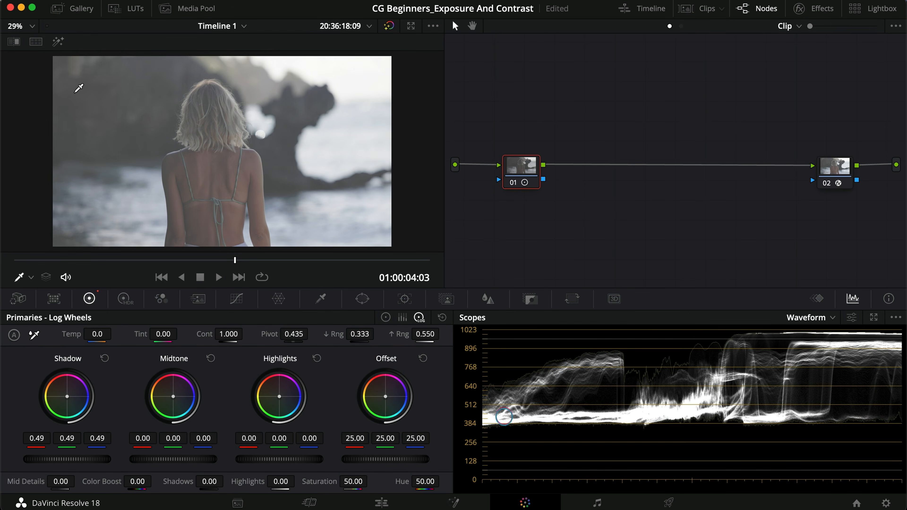
click(104, 358)
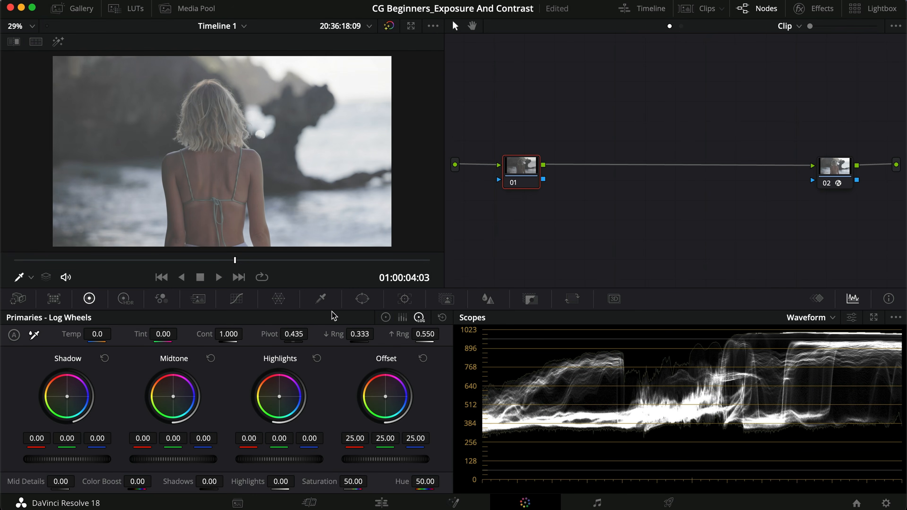
Step: Try lifting the midtones on the custom curve between two anchor points, and reset the curve
click(237, 299)
click(77, 448)
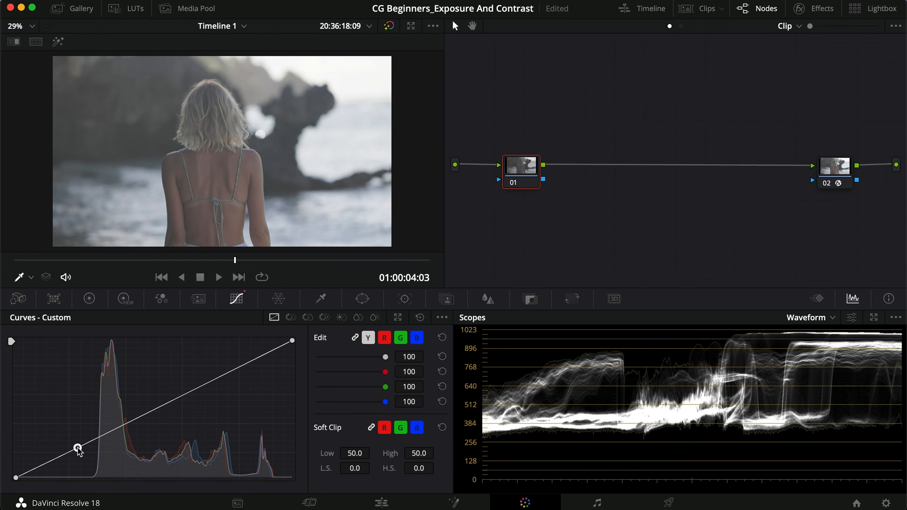
click(180, 394)
drag(126, 422, 128, 416)
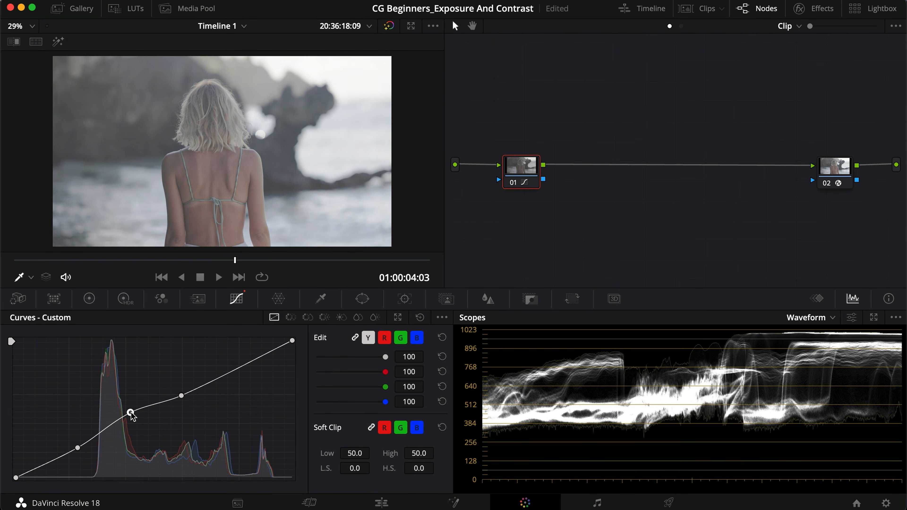
drag(181, 396, 120, 414)
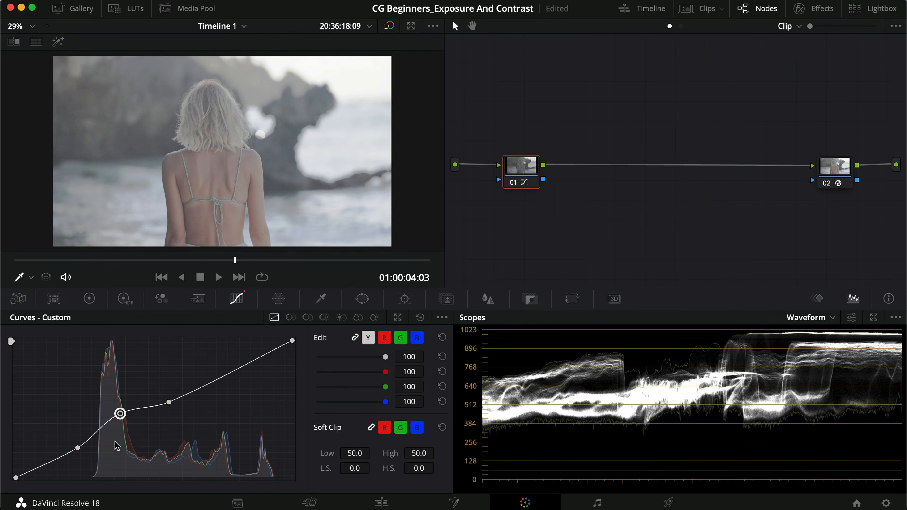
click(421, 317)
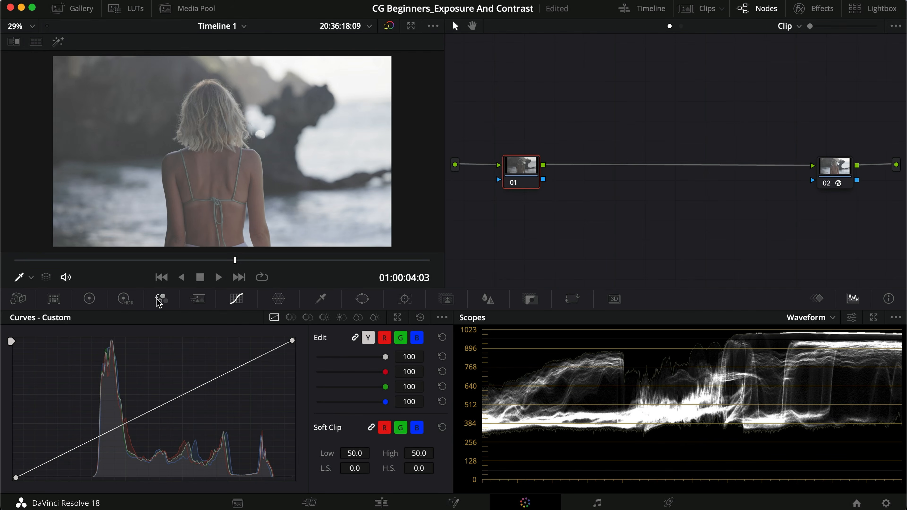
Step: Try raising the Midtone log wheel to 0.48, and reset the primaries
click(89, 299)
drag(154, 459, 394, 456)
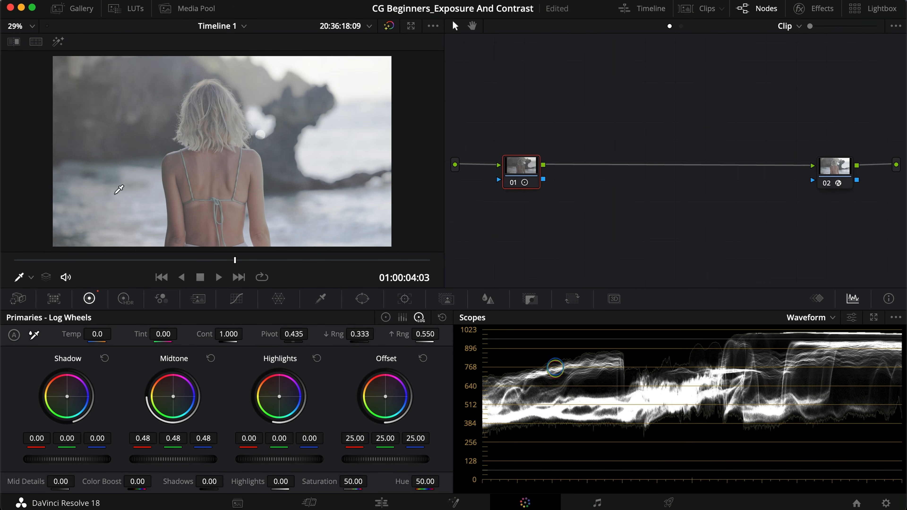
click(442, 317)
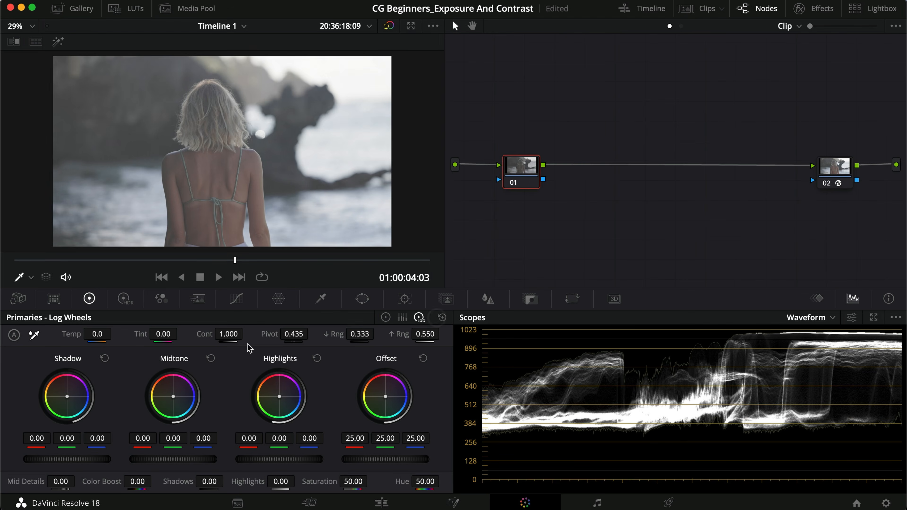
Step: Try raising the Highlights log wheel to 0.36 and 0.69, and reset that wheel
drag(272, 462, 357, 458)
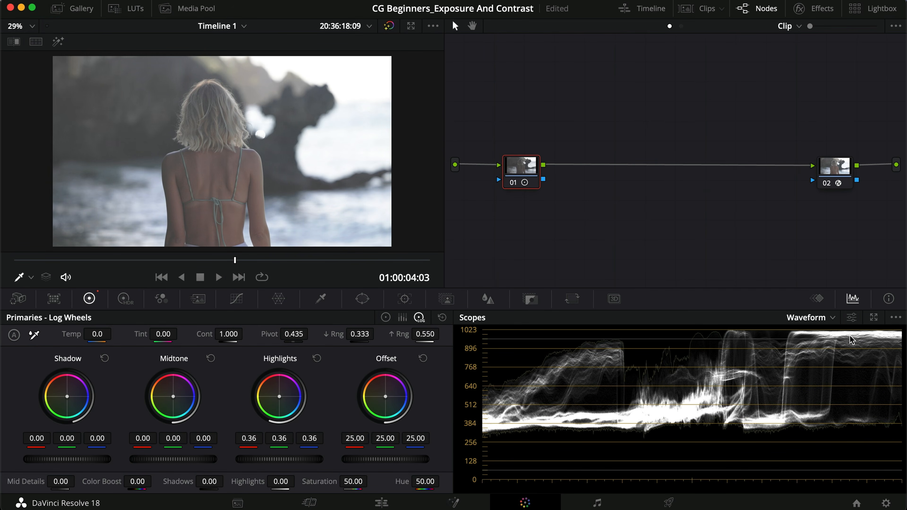
drag(272, 462, 243, 462)
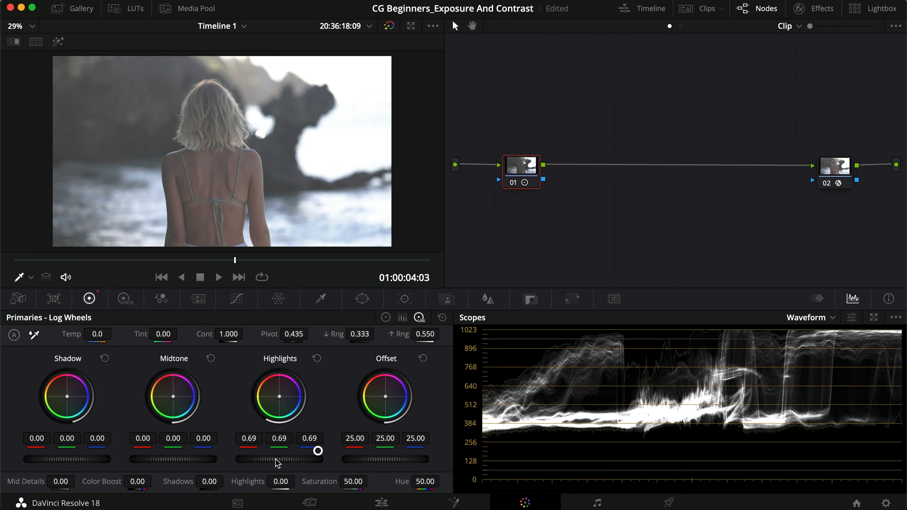
click(317, 358)
Step: Try raising the highlights on the custom curve above a midtone anchor point, and reset the curve
click(236, 299)
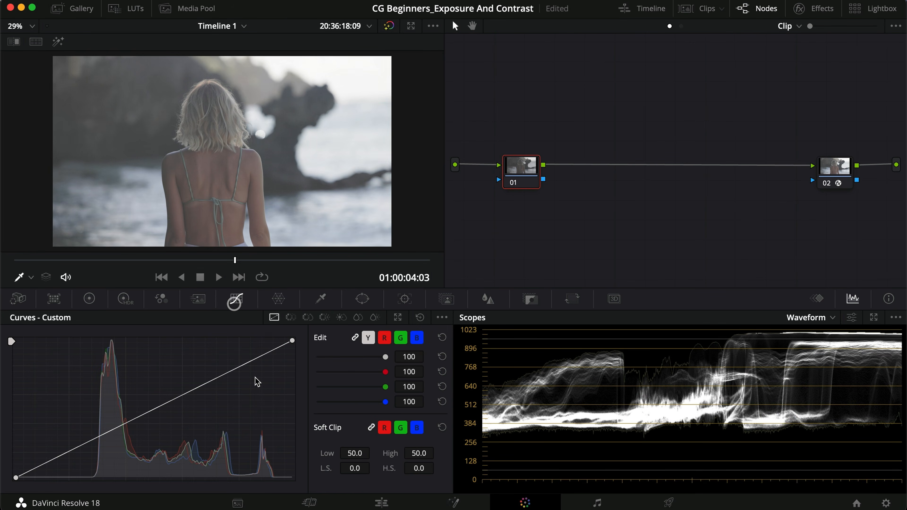
click(178, 397)
drag(220, 376, 221, 354)
click(421, 317)
Step: Lower the Offset log wheel on node 01 to 3.80 and check the darkened image in full screen
click(89, 299)
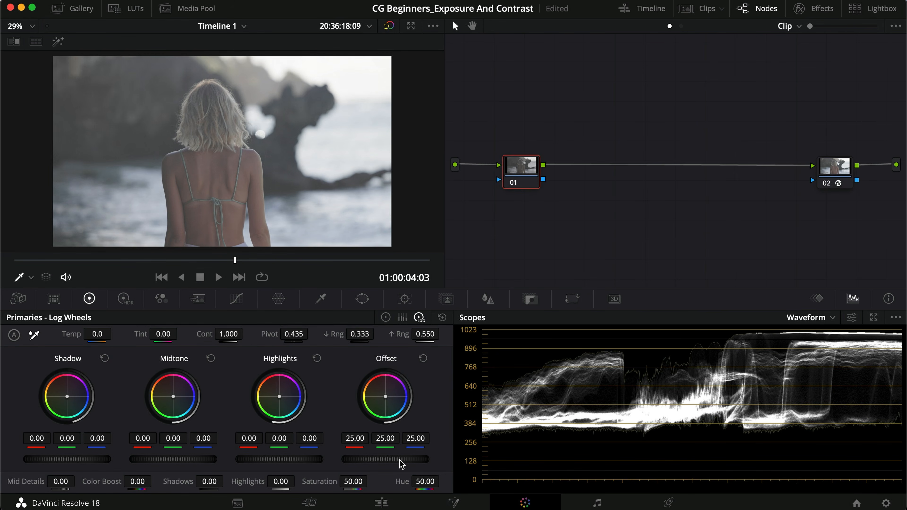
drag(401, 461, 255, 453)
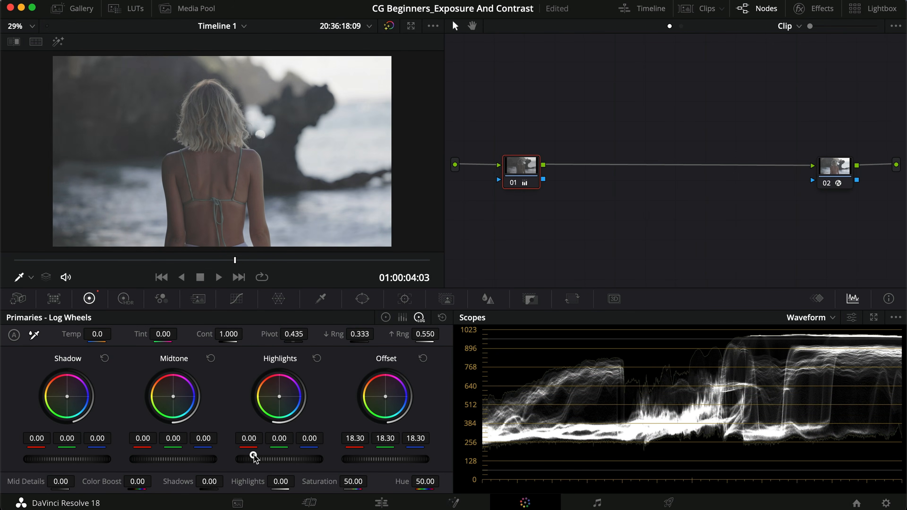
drag(406, 463, 118, 442)
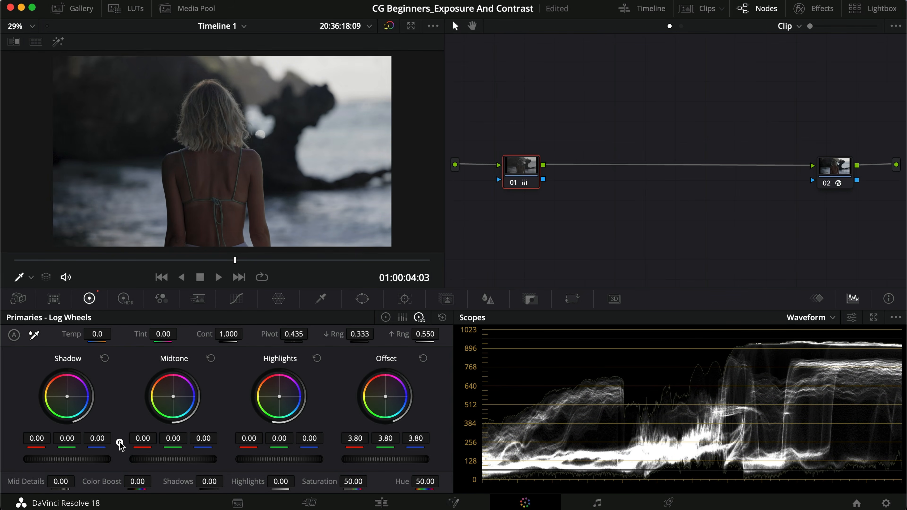
key(super+f)
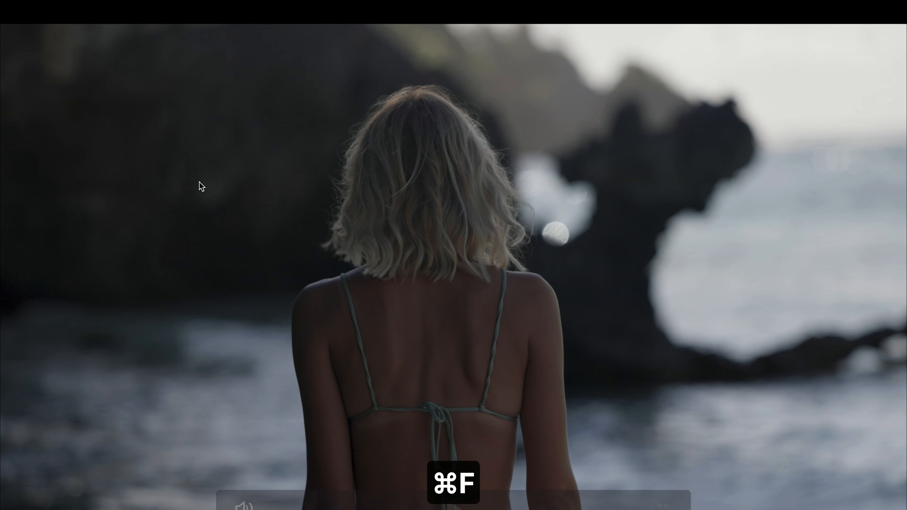
key(super+f)
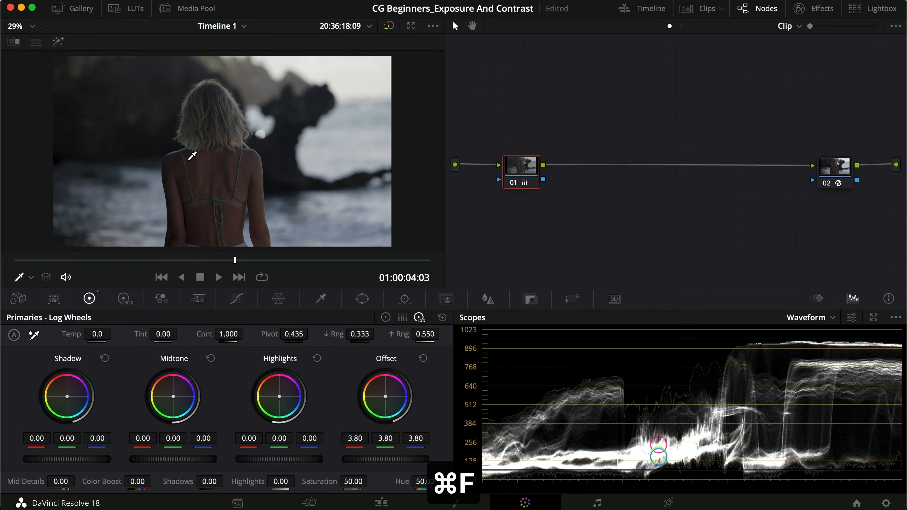
Step: Try raising the Offset log wheel on node 01 to 6.50, and reset that wheel
drag(378, 464, 407, 414)
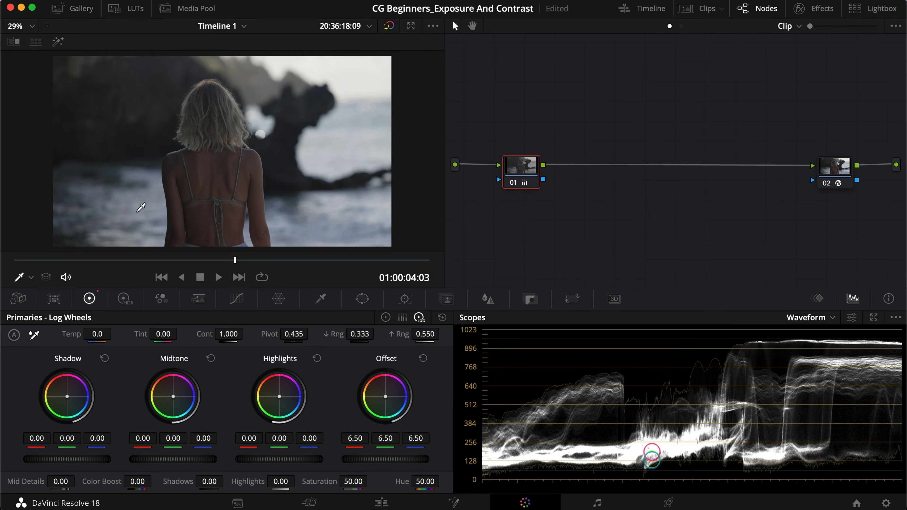
double_click(373, 386)
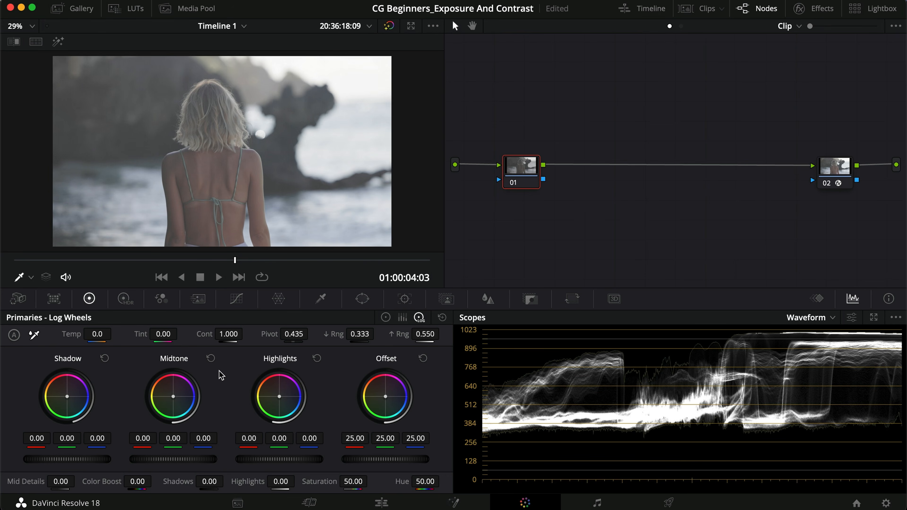
Step: Select the custom curve's black point on node 01, and try darkening the shadows by lowering the primary Lift wheel
click(386, 317)
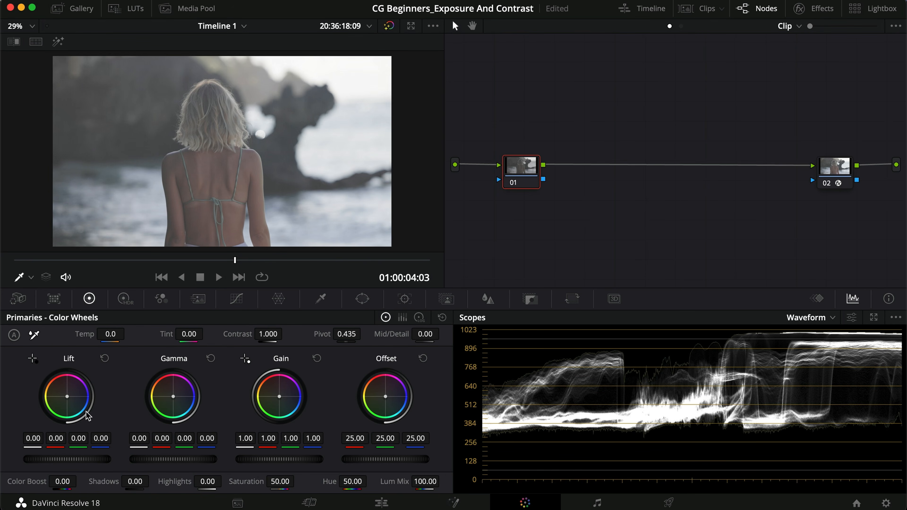
click(237, 298)
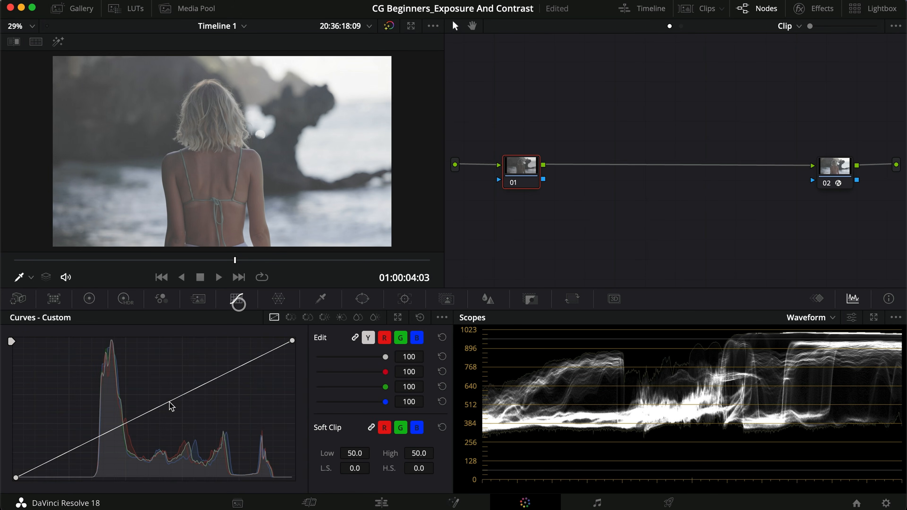
mouse_move(17, 479)
mouse_down()
mouse_move(1, 431)
mouse_move(16, 478)
mouse_up()
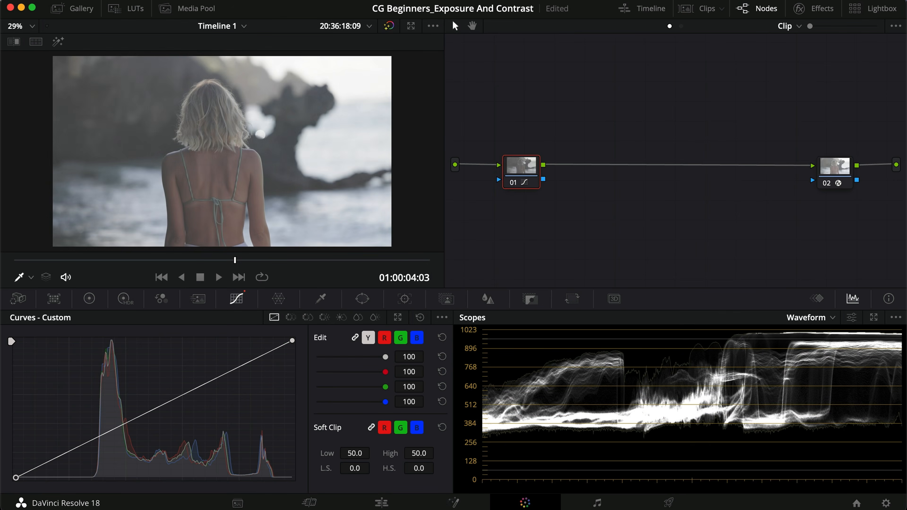
click(89, 298)
drag(71, 460, 314, 265)
Step: Try moving the custom curve's black point inward along the base, and reset the curve and the whole grade of node 01
click(237, 301)
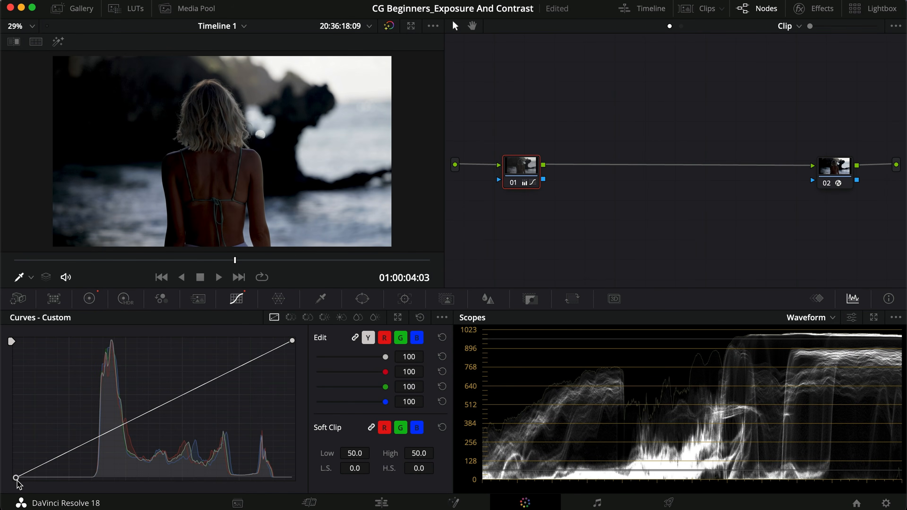
drag(18, 479, 81, 478)
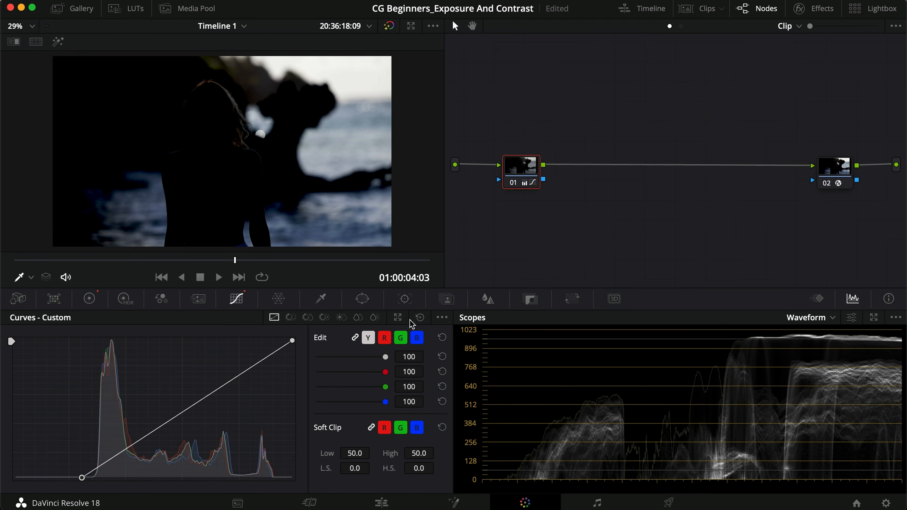
click(420, 318)
right_click(523, 171)
click(545, 179)
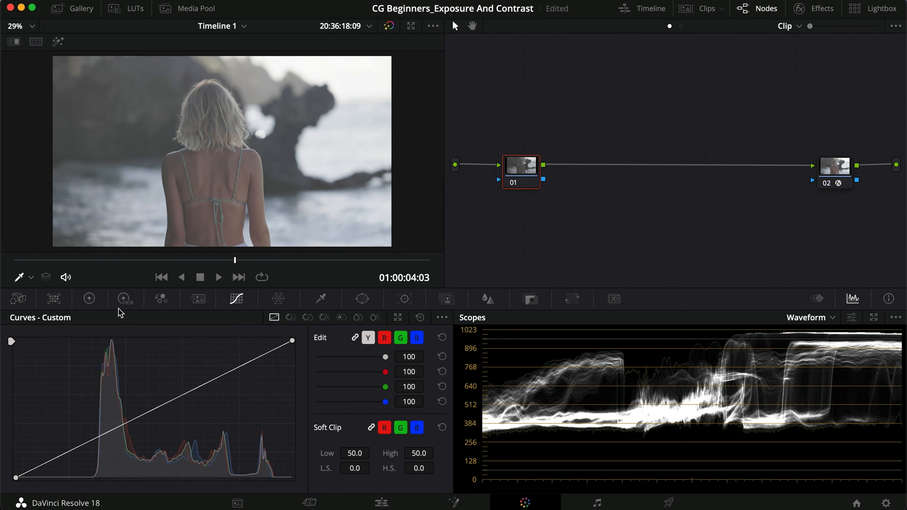
Step: Try moving the custom curve's white point inward and then downward, resetting the curve after each change
click(92, 296)
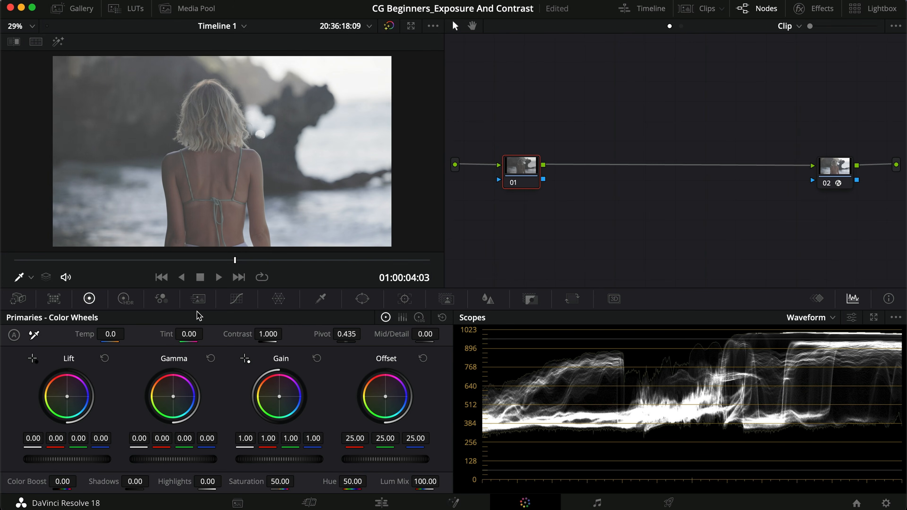
click(237, 299)
drag(292, 341, 247, 332)
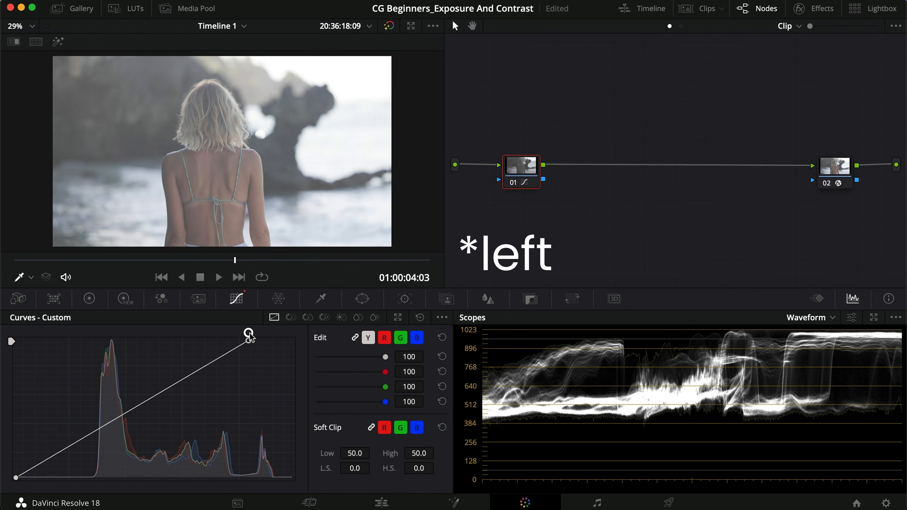
click(420, 317)
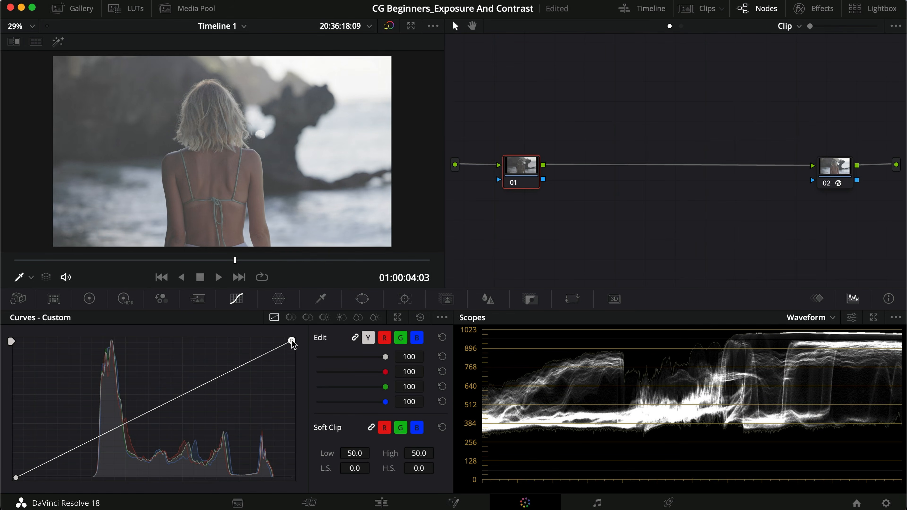
drag(293, 342, 292, 385)
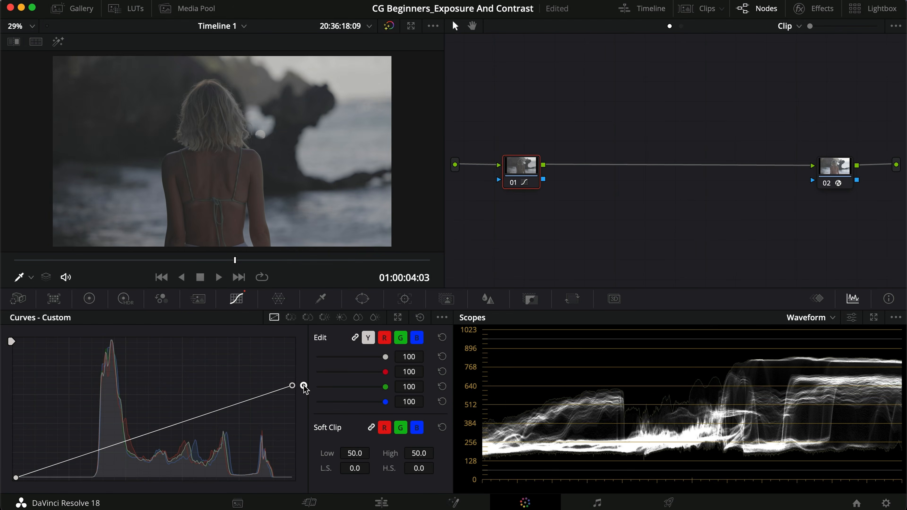
click(418, 318)
Step: Try pulling down a point in the lower part of the custom curve, and reset the curve
click(89, 299)
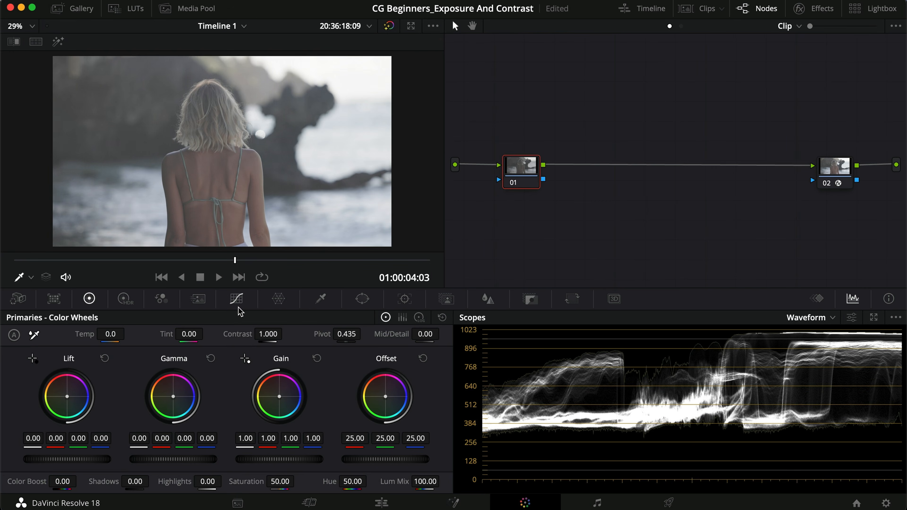
click(237, 299)
drag(101, 438, 115, 450)
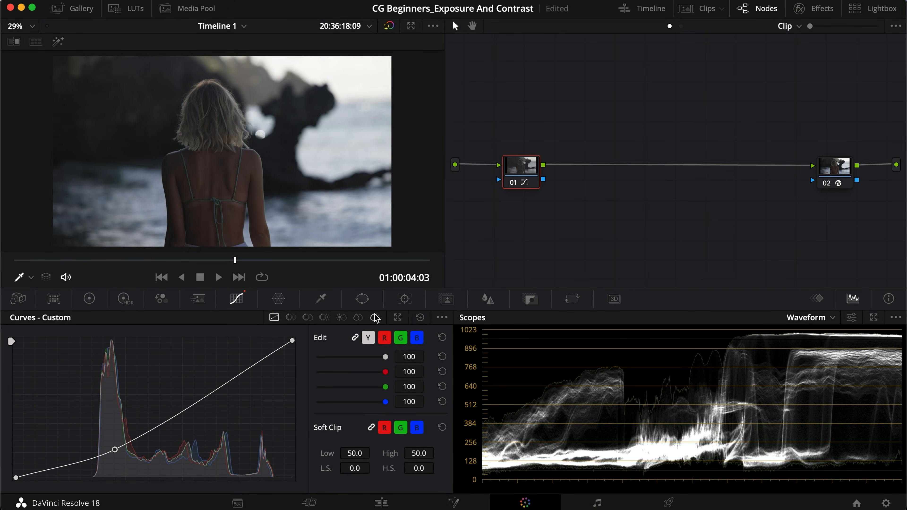
click(419, 318)
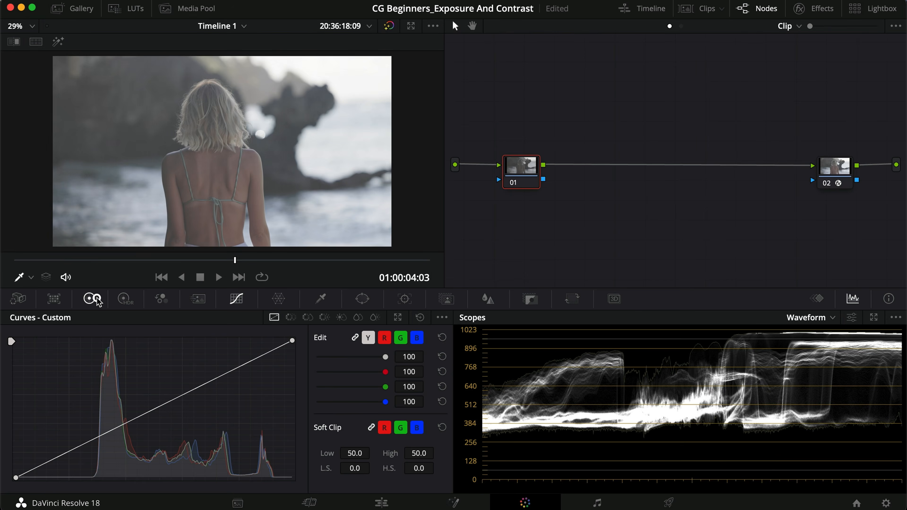
Step: Lower Offset to 10.60, raise Gamma to 0.02 and lower Lift to -0.05 on node 01 with the primary color wheels
click(89, 299)
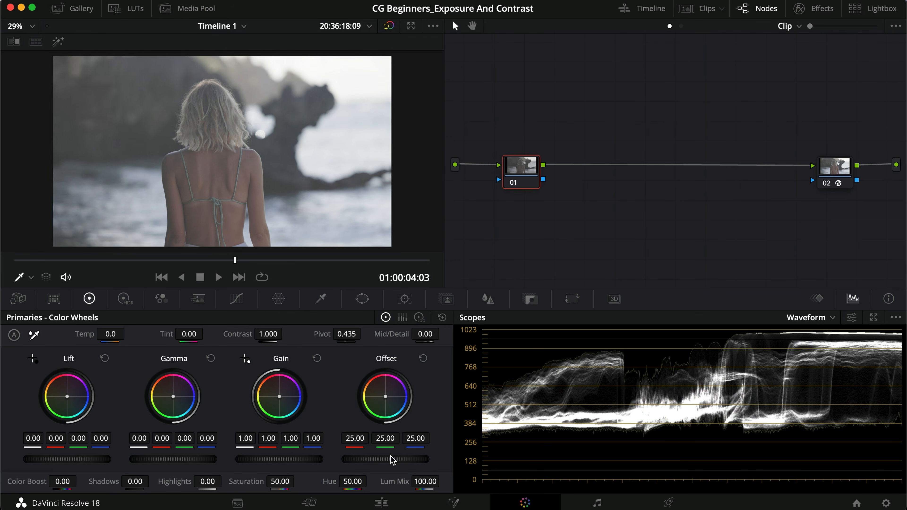
click(419, 318)
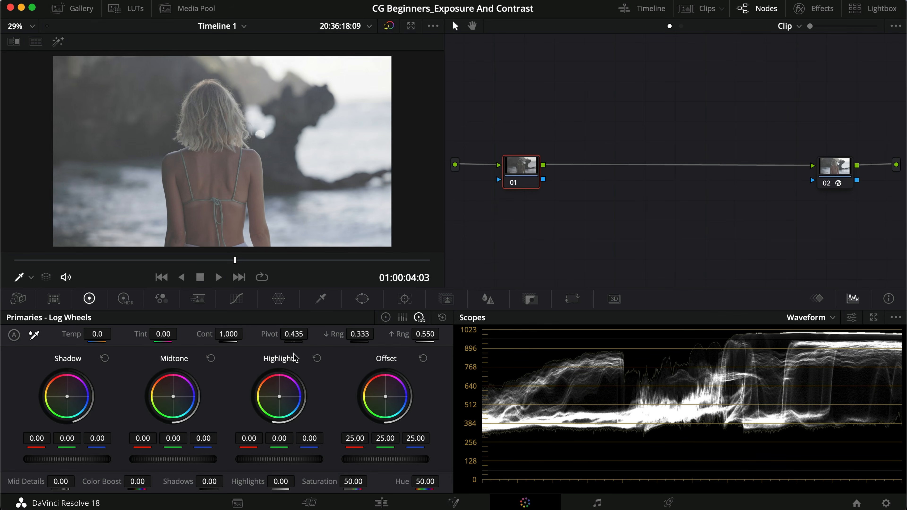
click(385, 317)
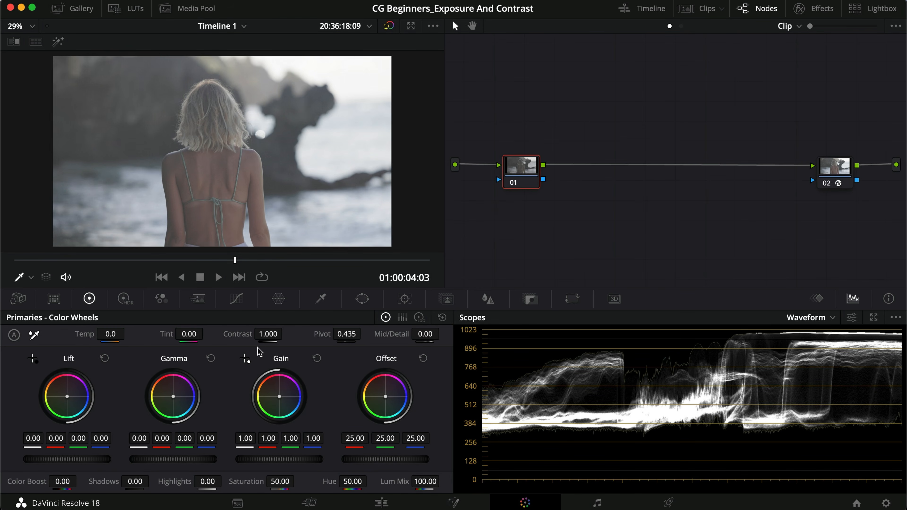
drag(528, 178, 527, 176)
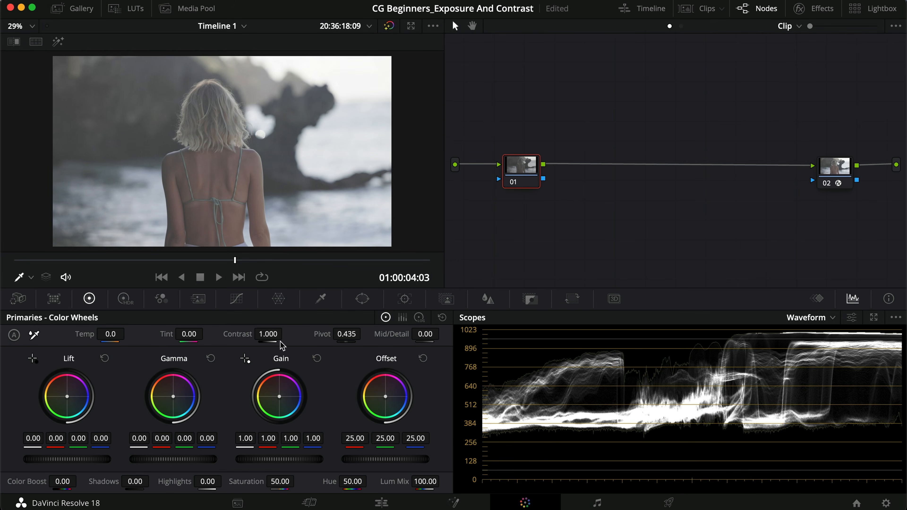
drag(400, 460, 69, 443)
drag(166, 463, 229, 458)
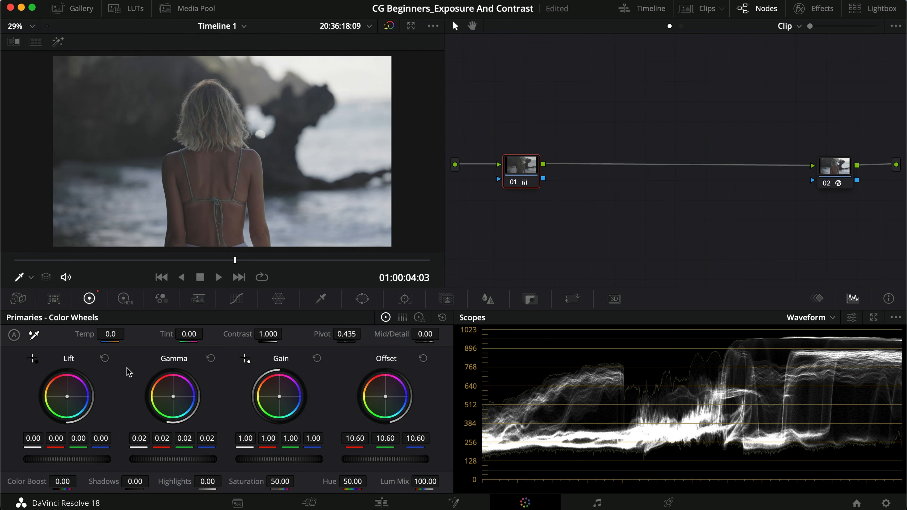
drag(80, 461, 22, 459)
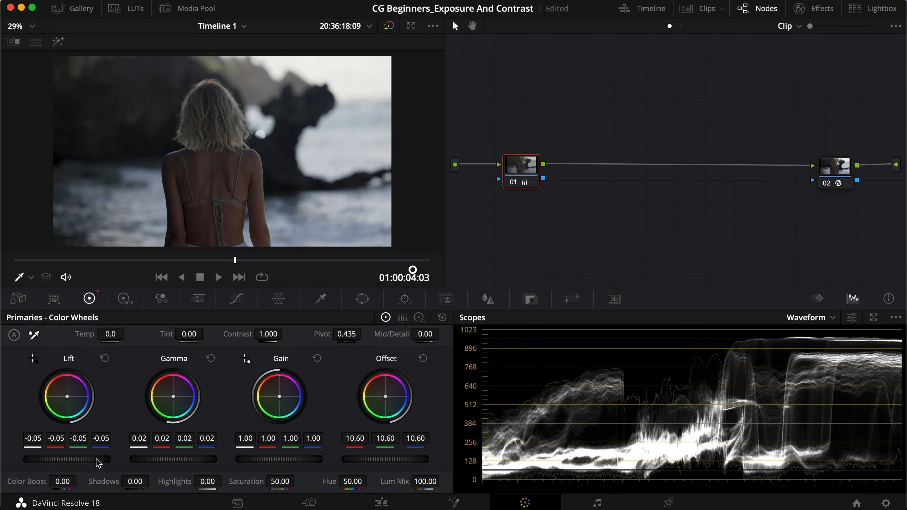
Step: Raise Gain to 1.09 and Gamma to 0.04, and lower Lift to -0.09 on node 01
drag(274, 461, 355, 454)
drag(187, 461, 234, 456)
drag(93, 461, 25, 450)
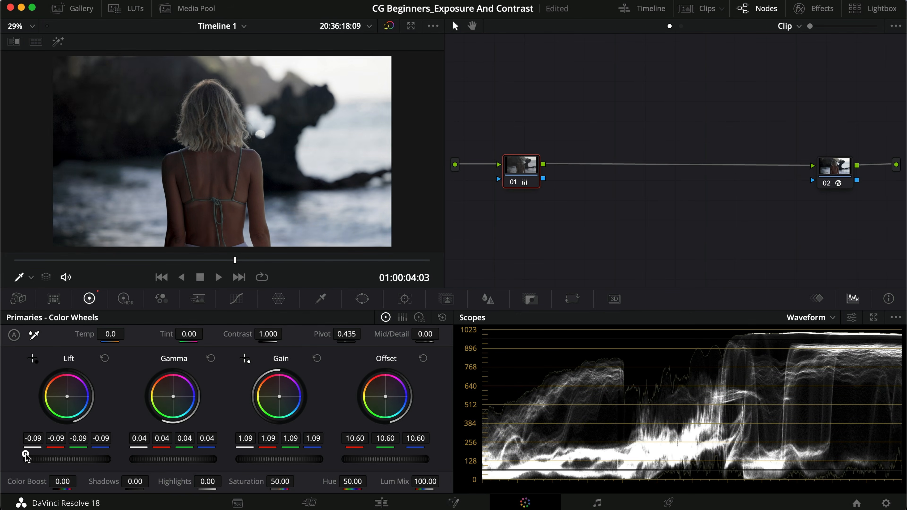
Step: Compare the image with node 01 disabled and enabled in full screen, and inspect the graded shadows and highlights
key(super+f)
key(super+d)
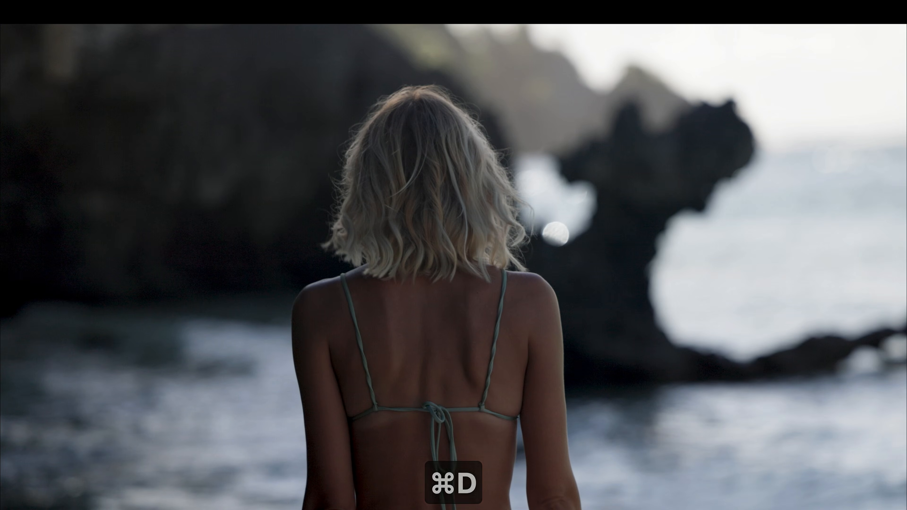
key(super+d)
key(super+d)
key(super+f)
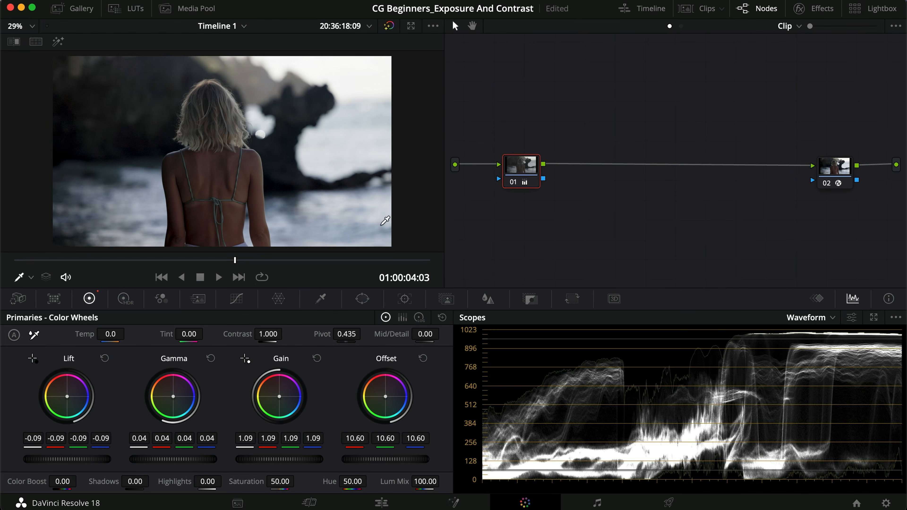
key(super+f)
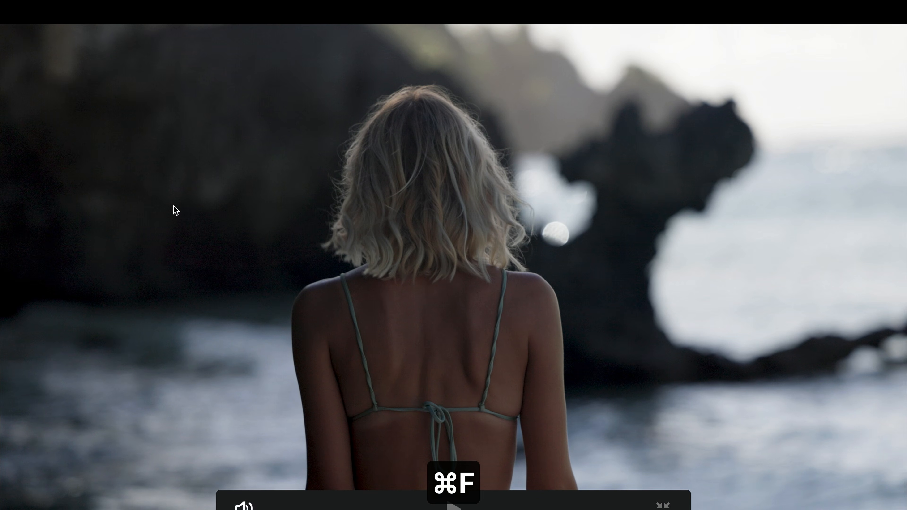
key(super+f)
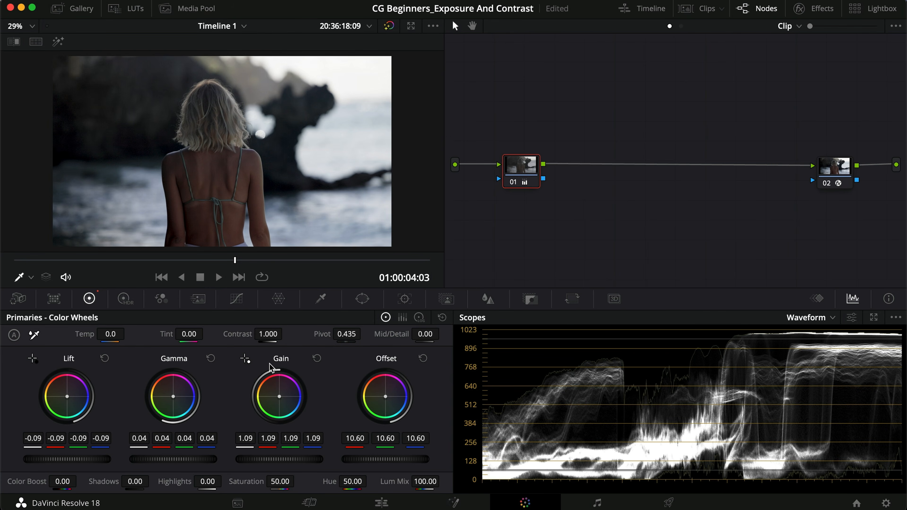
Step: Raise the log wheels on node 01 to 0.10 for Shadow, 0.28 for Highlights and 0.32 for Midtone
click(422, 316)
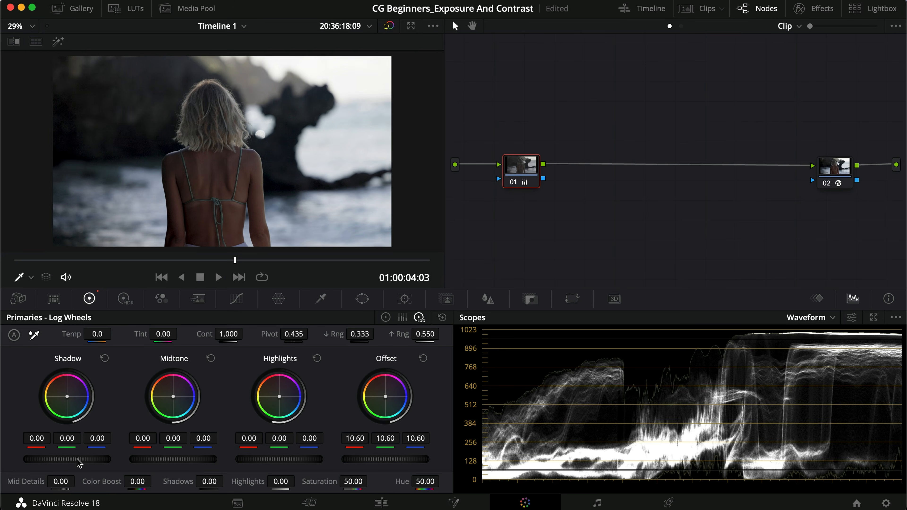
drag(78, 461, 146, 458)
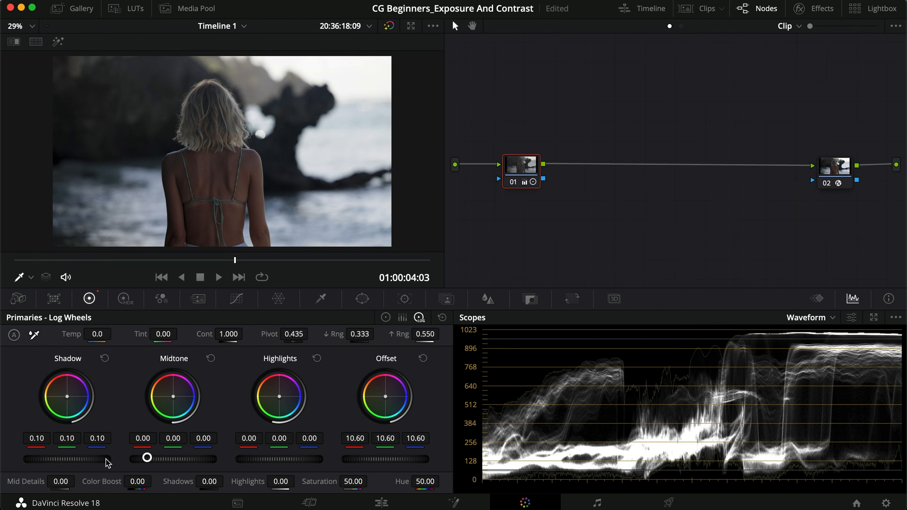
drag(275, 461, 421, 454)
drag(161, 461, 329, 457)
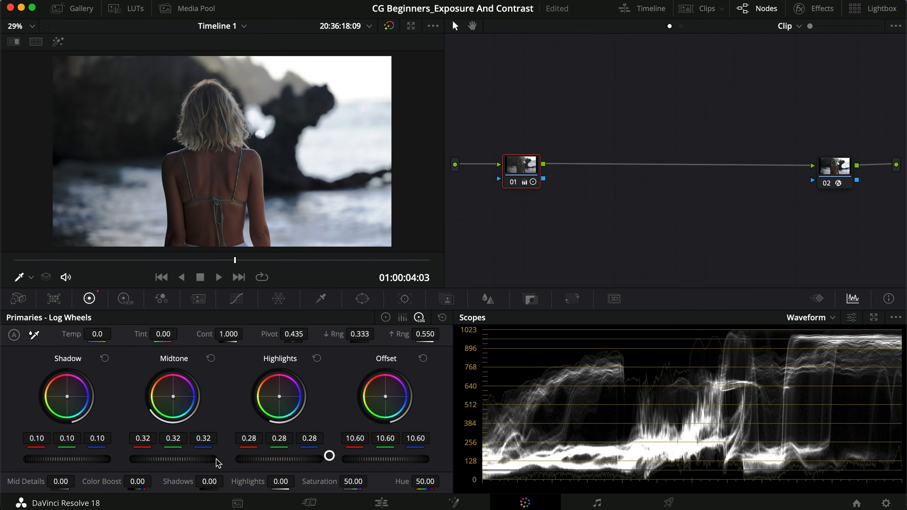
Step: Toggle node 01 and check the image with the log wheel adjustments in full screen
key(super+d)
key(super+f)
key(super+f)
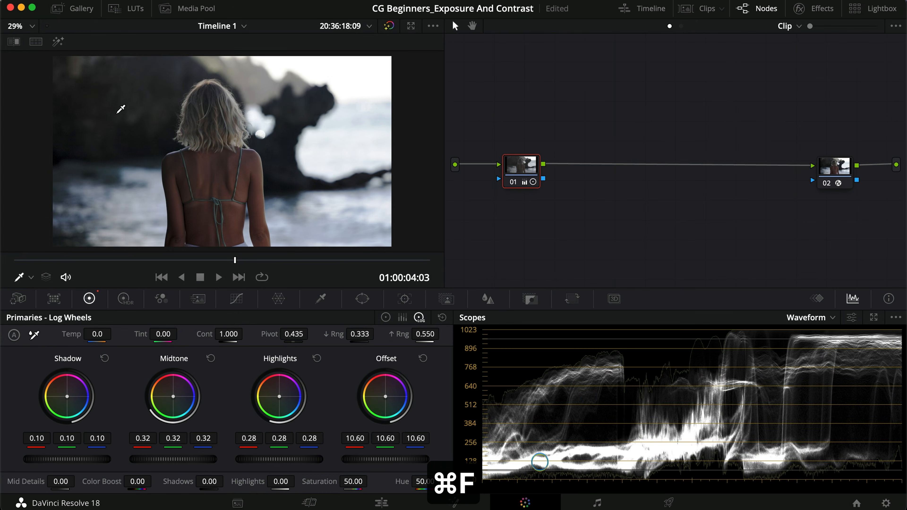
Step: Reset the primaries and the whole grade of node 01
click(442, 317)
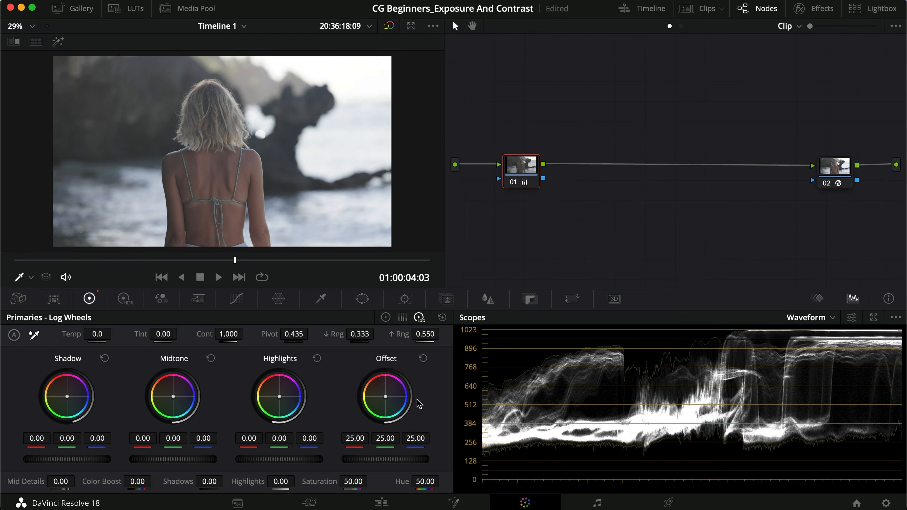
right_click(516, 175)
click(547, 178)
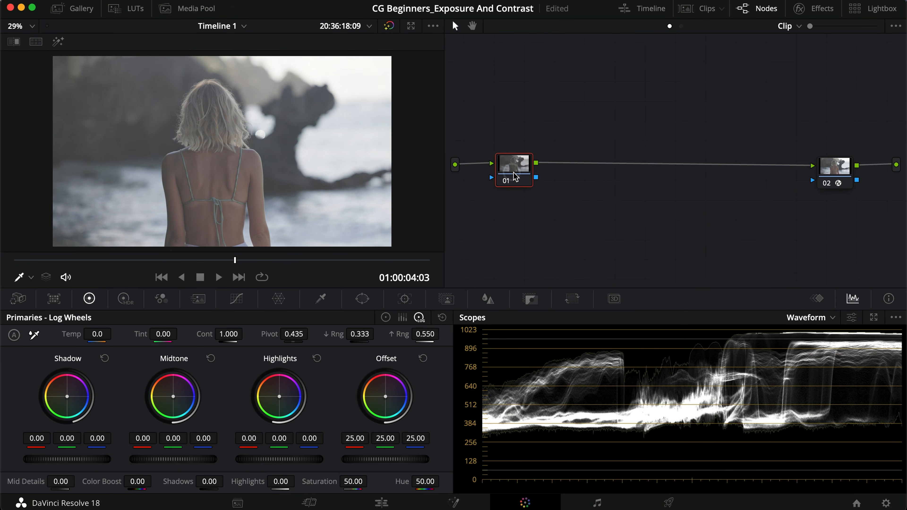
Step: Add a serial node after node 01 and shape its custom curve into a gentle S, lowering the shadows and lifting the highlights
key(alt+s)
drag(579, 172, 582, 173)
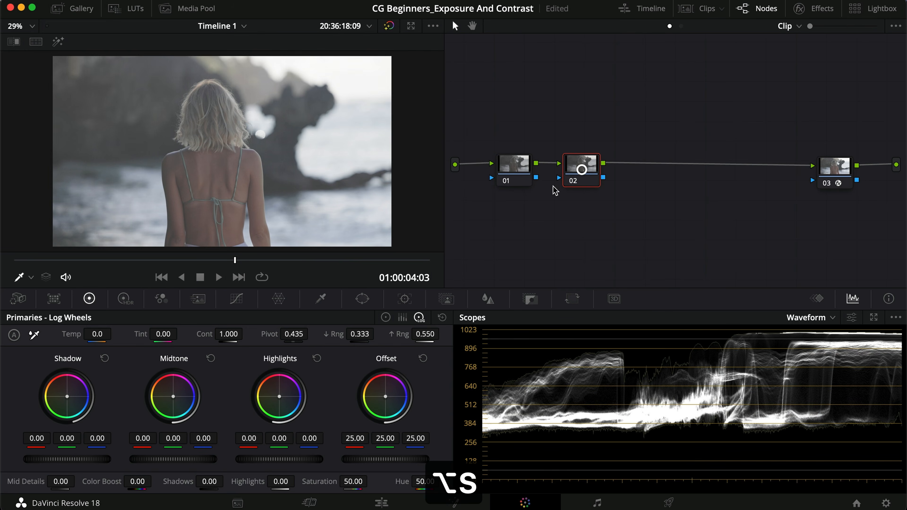
click(237, 299)
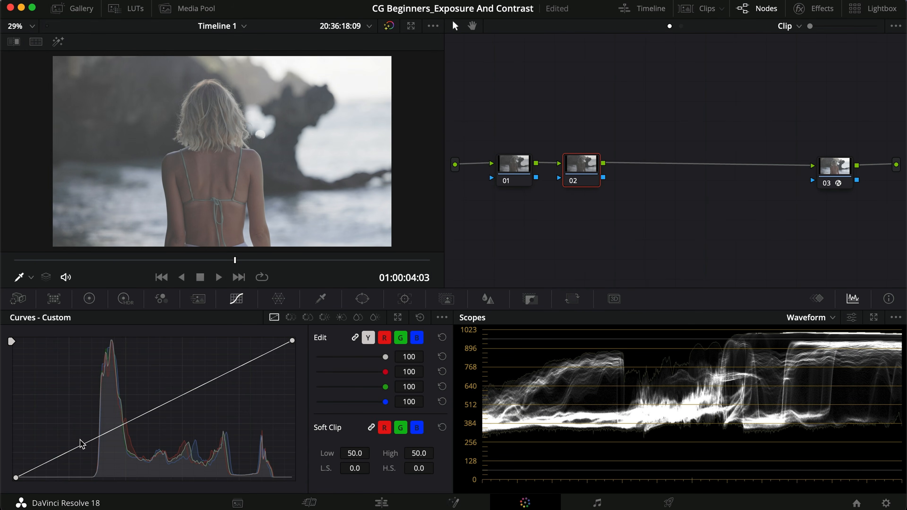
click(87, 443)
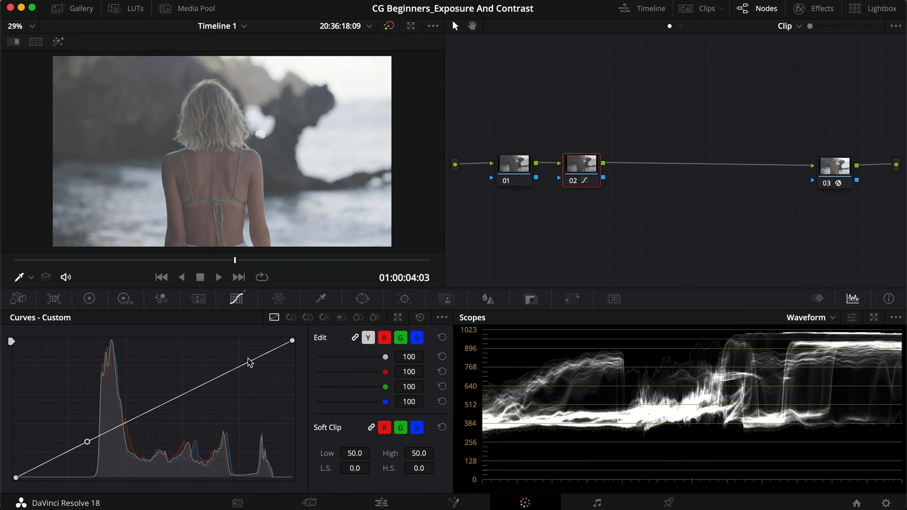
drag(87, 443, 111, 451)
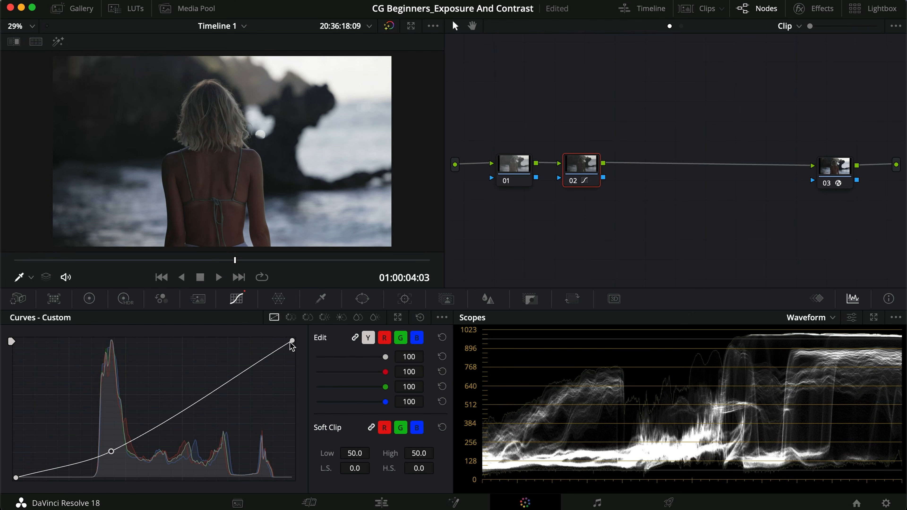
drag(246, 374, 206, 364)
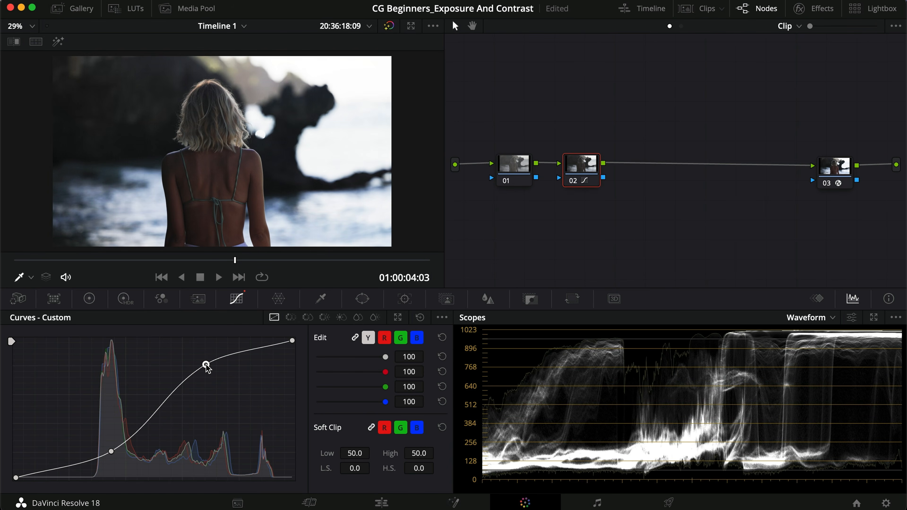
drag(114, 450, 102, 451)
drag(206, 365, 223, 362)
Step: Toggle node 02 off and on repeatedly to compare the image and waveform with and without the S-curve
key(super+d)
key(super+d)
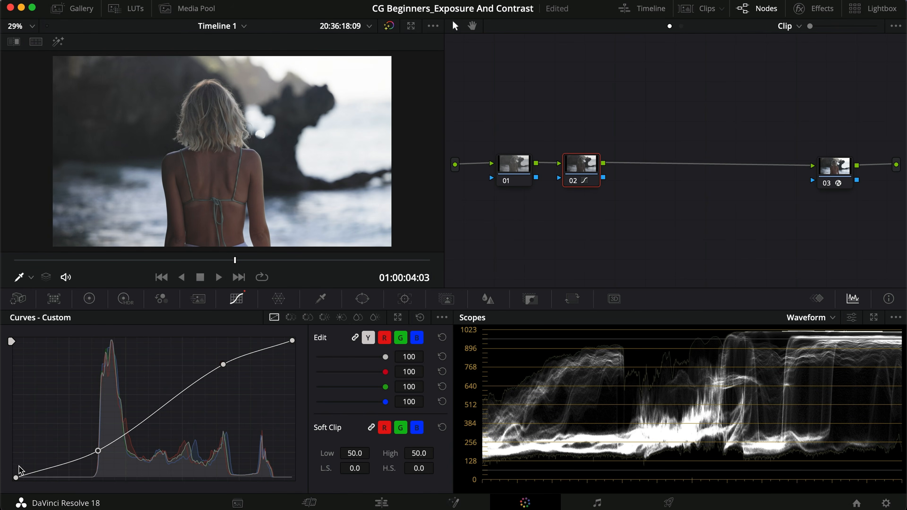
key(super+d)
key(super+d)
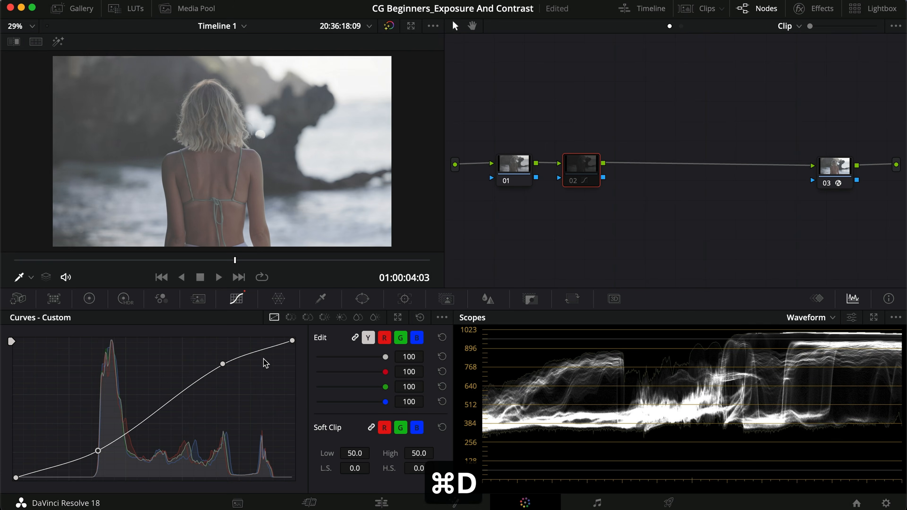
key(super+d)
key(super+d)
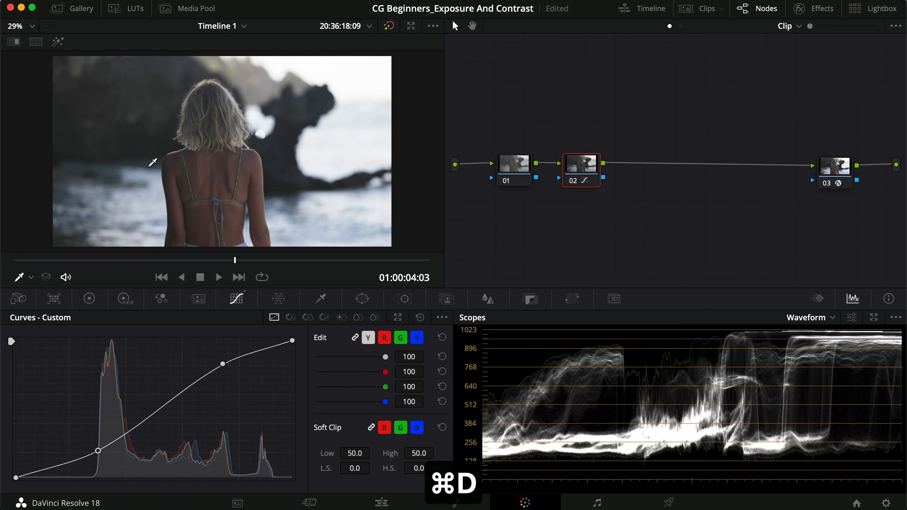
key(super+d)
key(super+d)
key(super+d)
key(super+d)
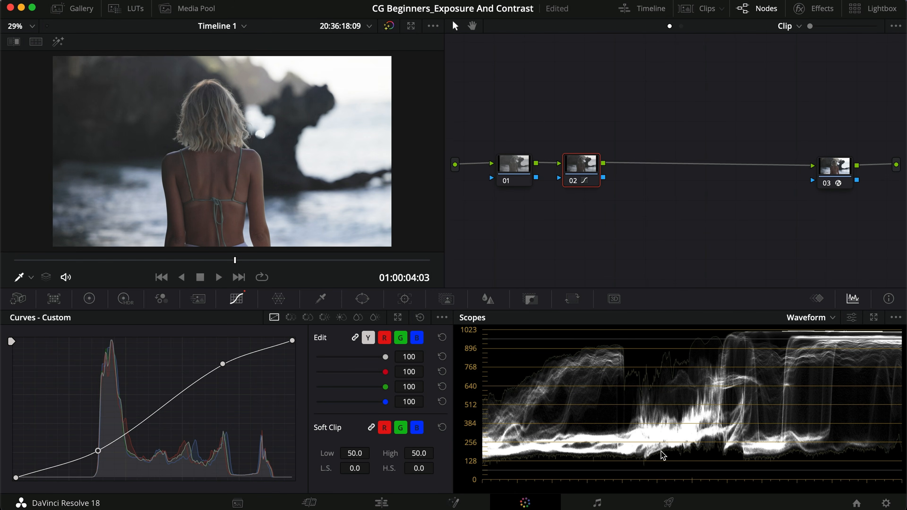
Step: On node 01, set the primary color wheels to -0.06 for Lift and 0.04 for Gamma
click(513, 174)
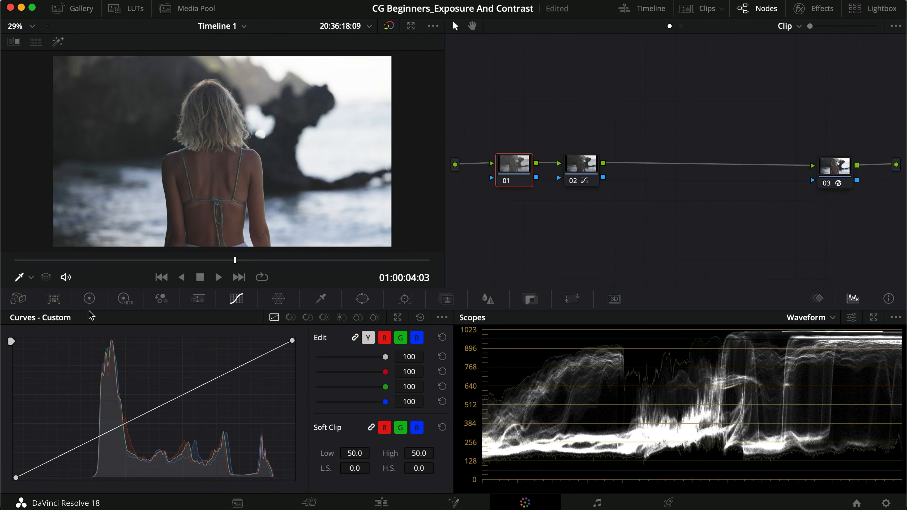
click(89, 299)
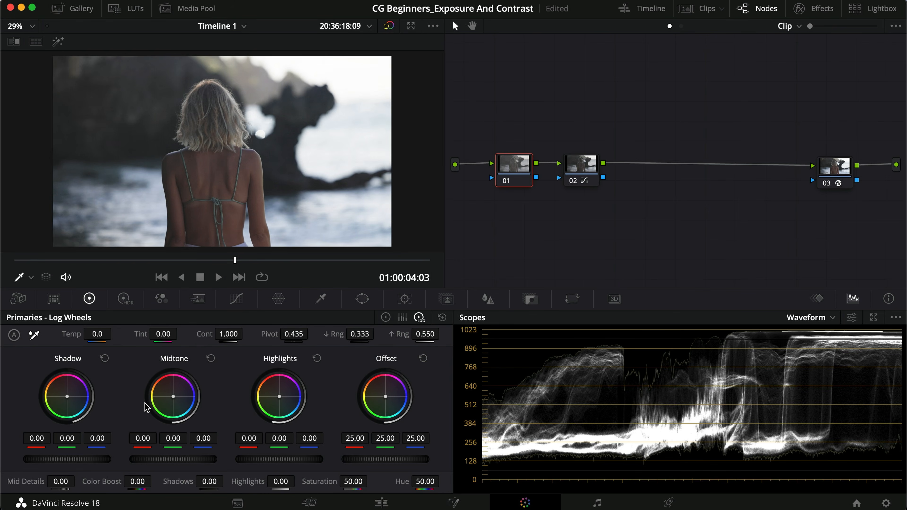
click(386, 317)
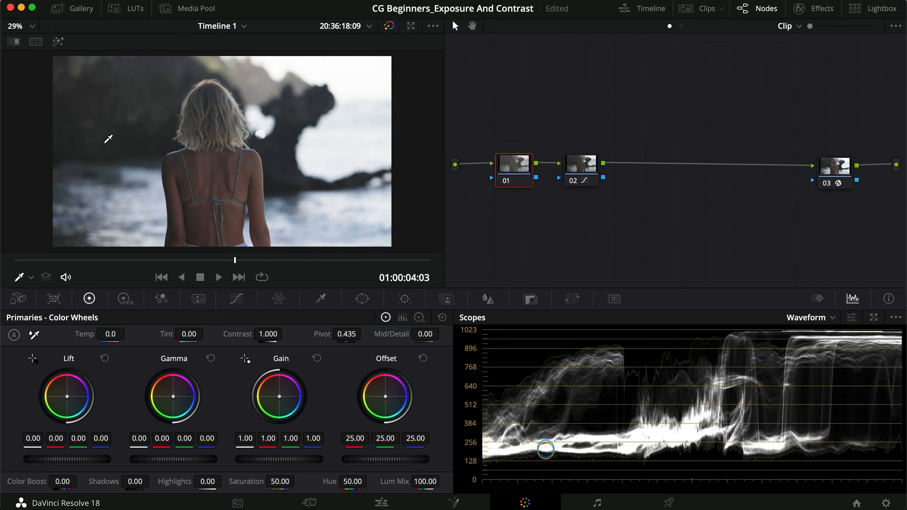
drag(70, 459, 12, 455)
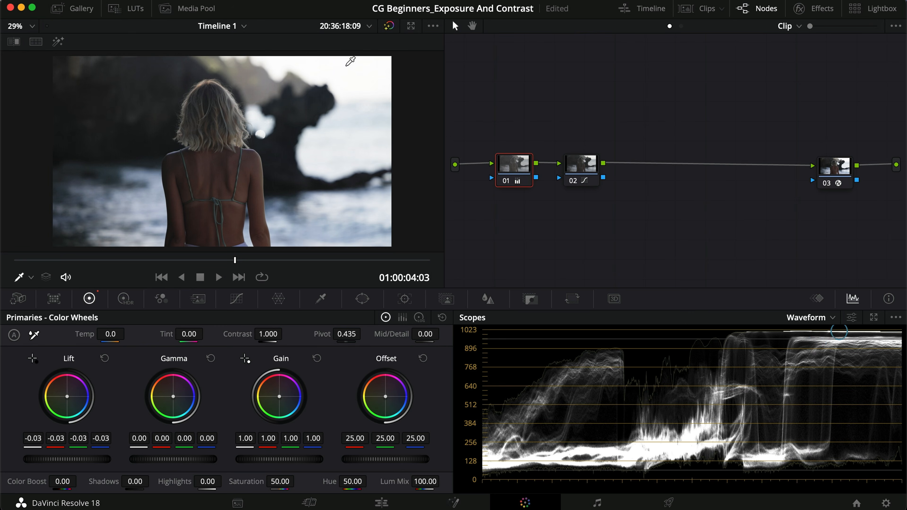
drag(171, 461, 203, 462)
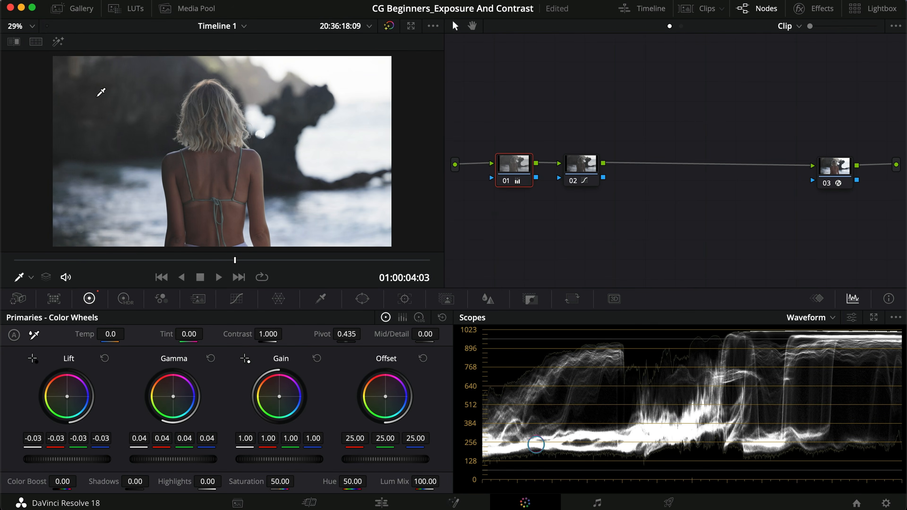
drag(83, 461, 16, 456)
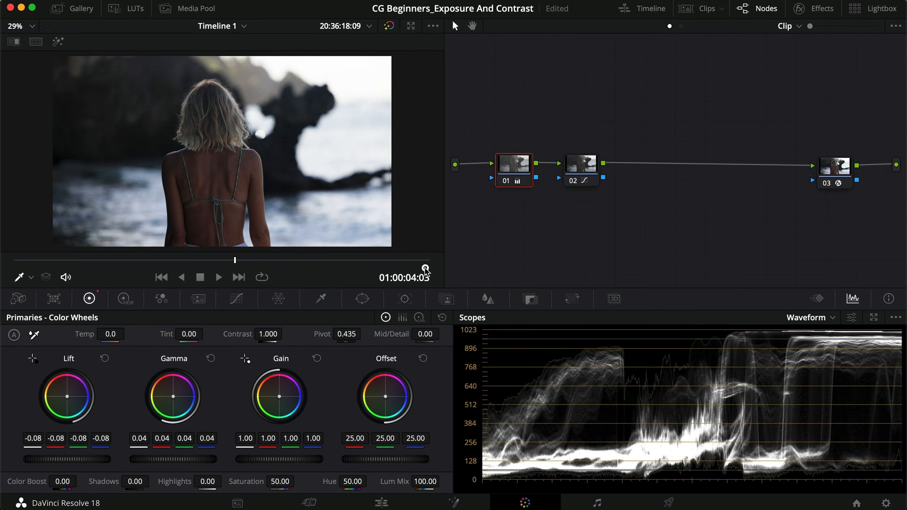
Step: Toggle nodes 01 and 02 to compare the image with and without the wheel and curve adjustments
key(super+d)
key(super+d)
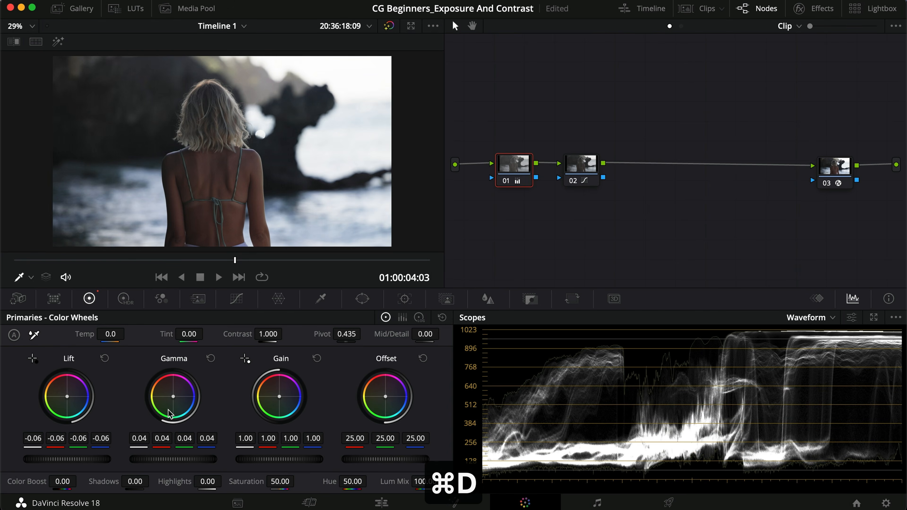
click(581, 168)
key(super+d)
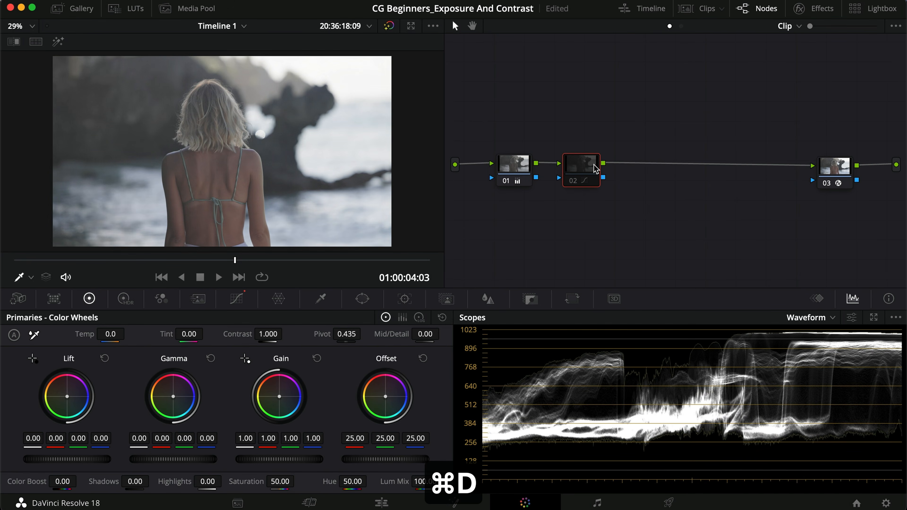
click(527, 169)
key(super+d)
click(594, 164)
key(super+d)
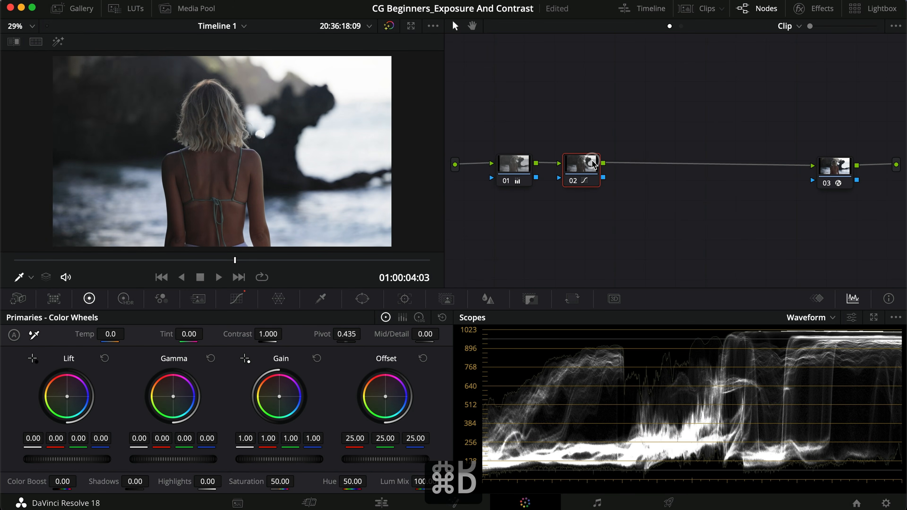
Step: Lower Gain to 0.89 and raise Gamma to 0.07 on node 01
click(510, 166)
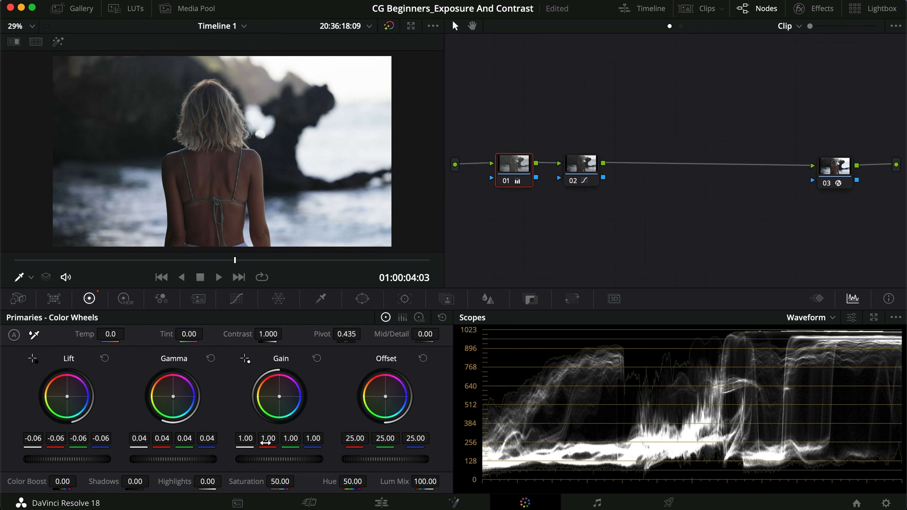
drag(284, 458, 238, 455)
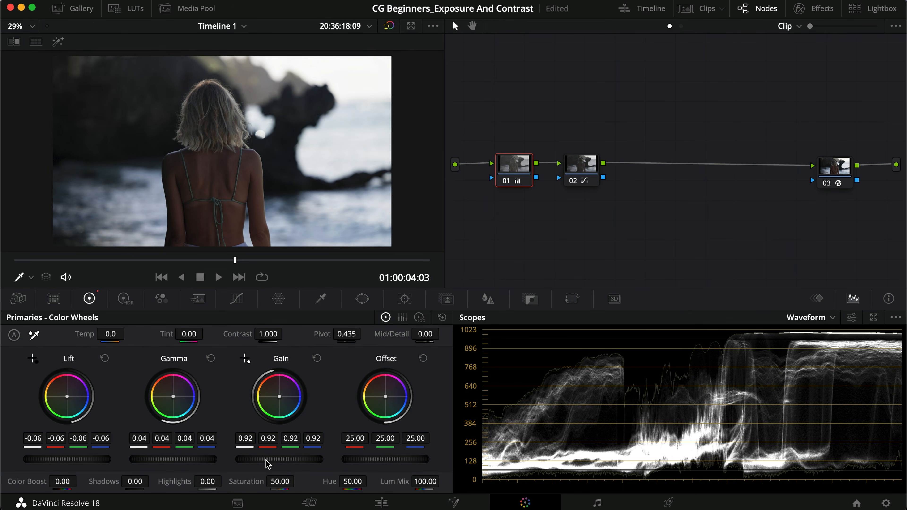
drag(183, 464, 235, 460)
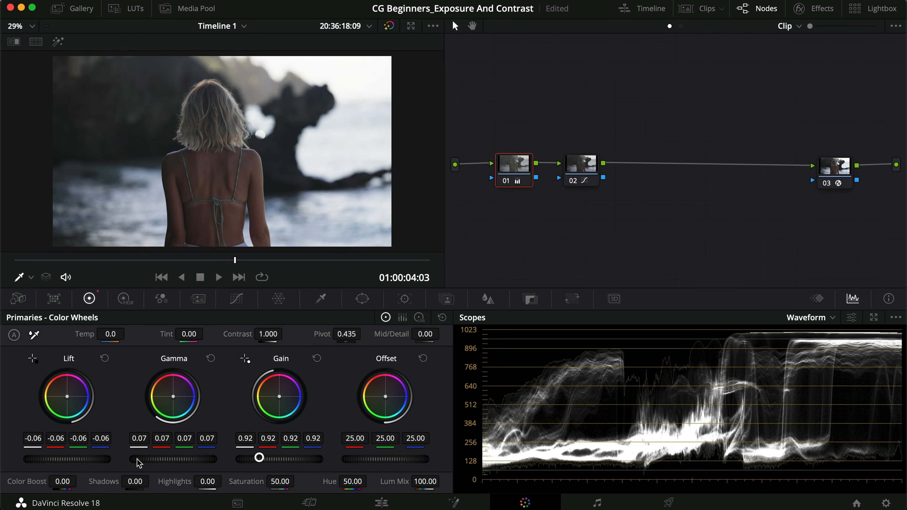
drag(297, 464, 264, 460)
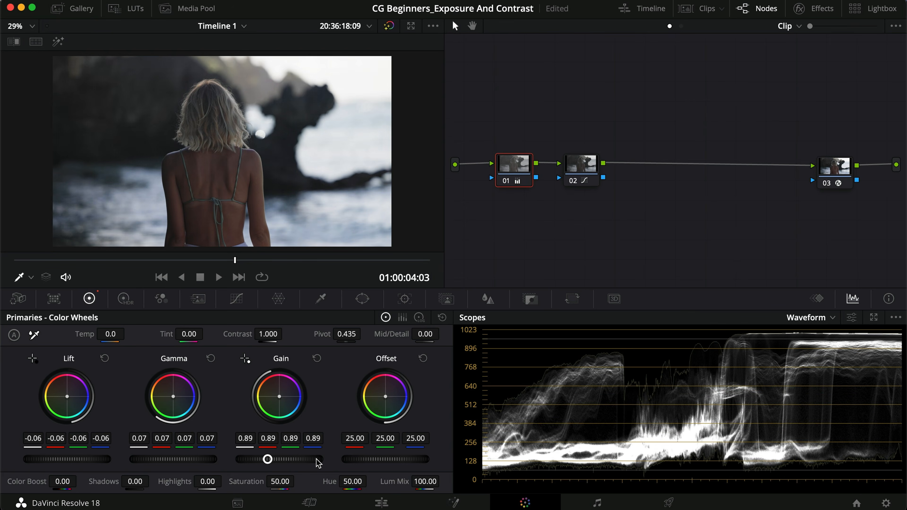
Step: Compare the image with node 01 disabled and enabled in full screen, then return to the normal view
key(super+f)
key(super+d)
key(super+f)
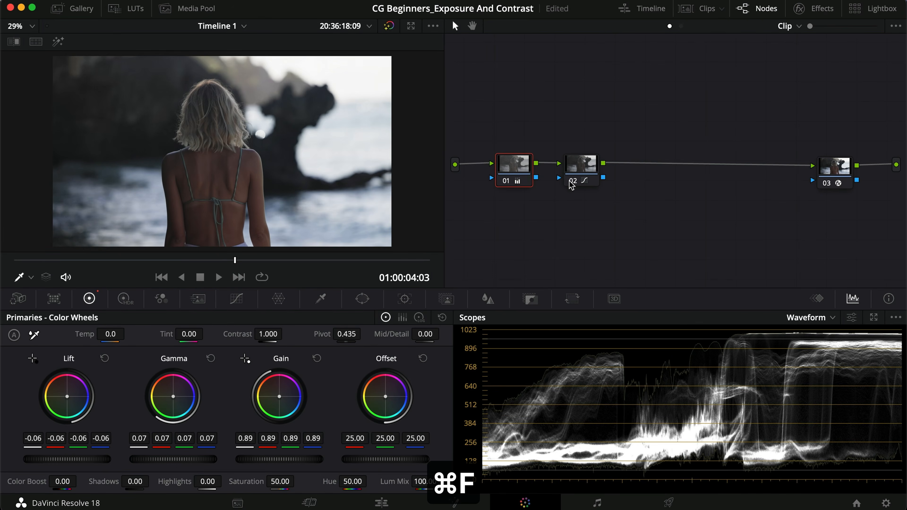
key(super+d)
key(super+d)
key(super+f)
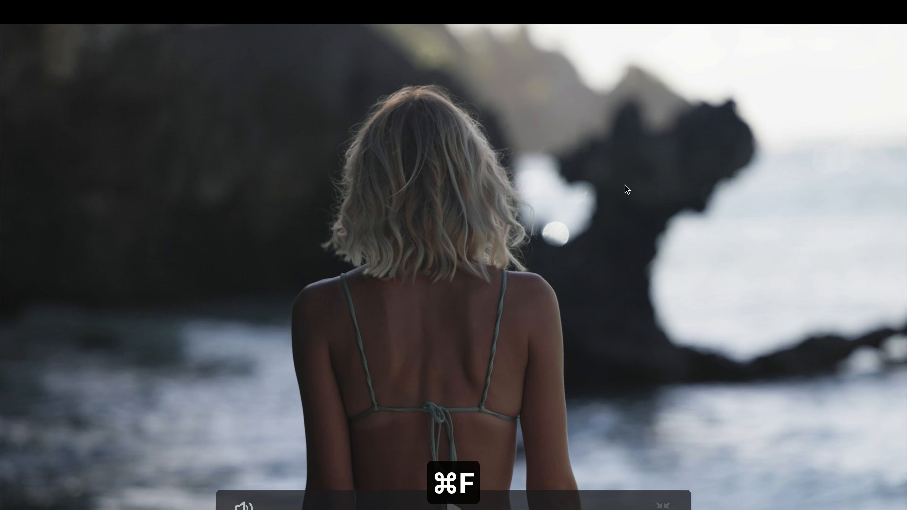
key(super+d)
key(super+d)
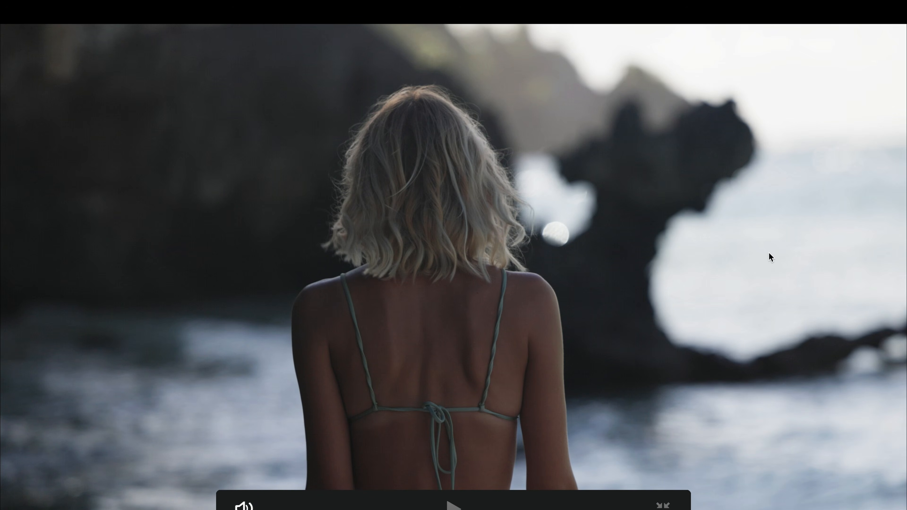
key(super+d)
key(super+d)
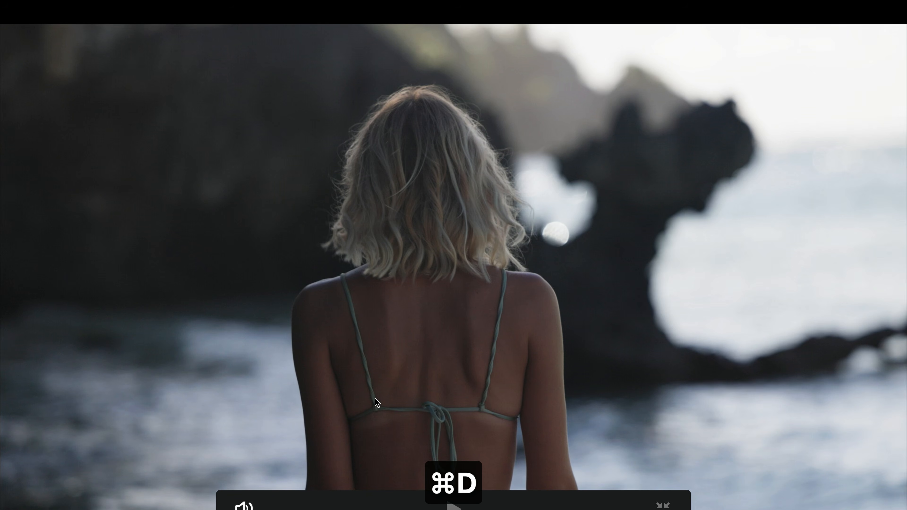
key(super+f)
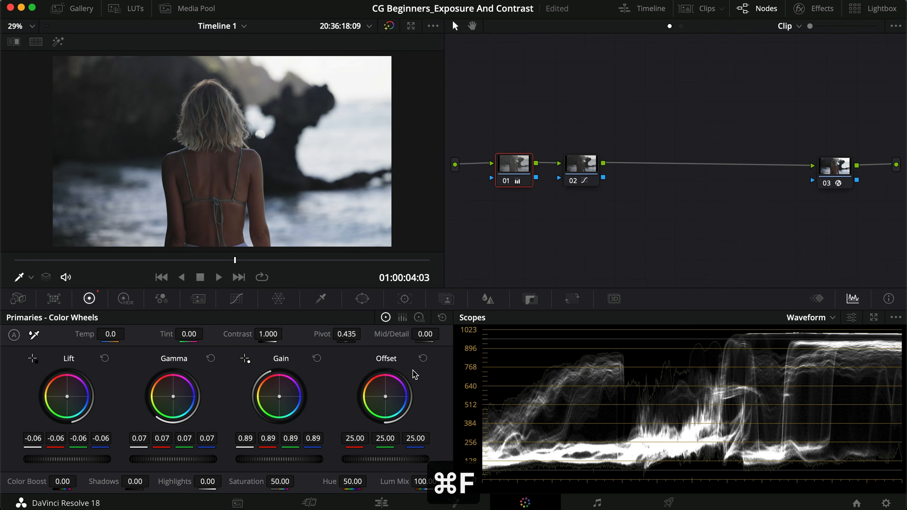
Step: Steepen the S-curve on node 02 by moving its shadow and highlight points closer together
click(578, 182)
click(236, 298)
drag(97, 453, 105, 452)
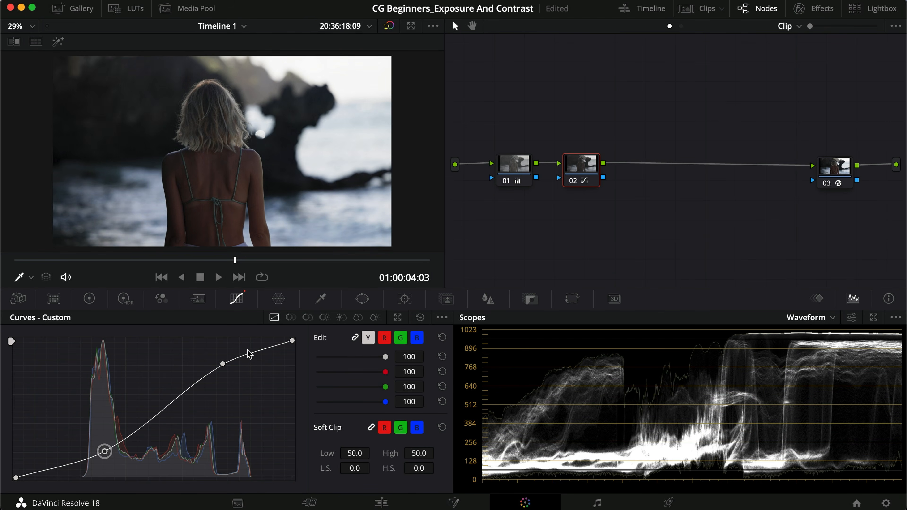
drag(222, 364, 209, 366)
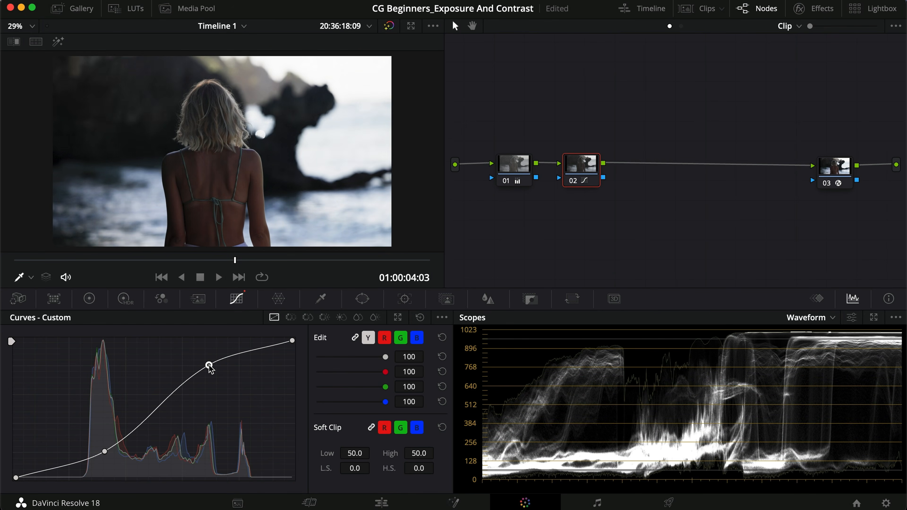
Step: Raise the Offset of node 01 to 27.95 with the primary color wheels
click(512, 167)
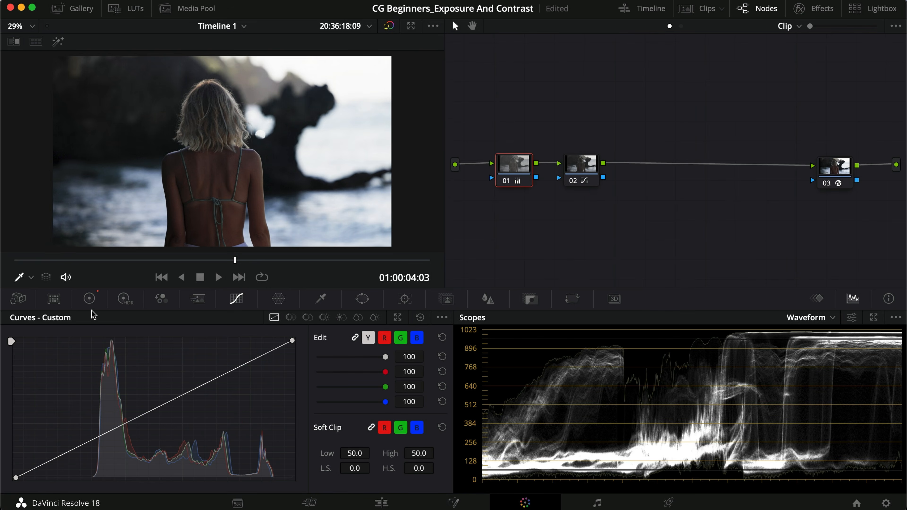
click(90, 298)
drag(363, 459, 439, 458)
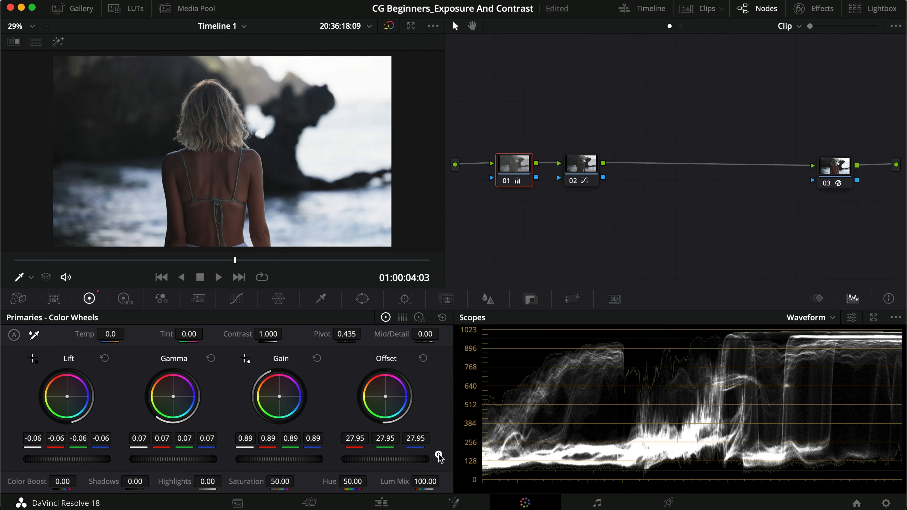
Step: Toggle node 01 and check the image with the raised Offset in full screen
key(super+d)
key(super+d)
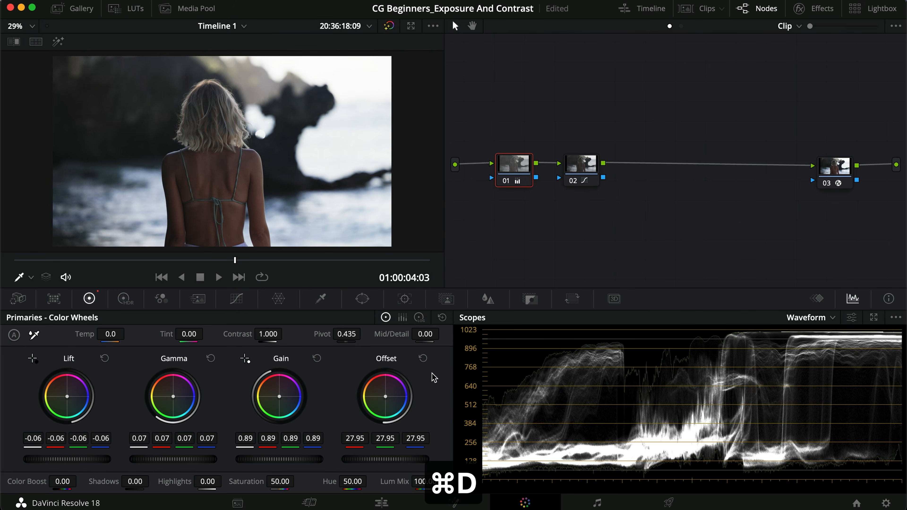
key(super+f)
key(super+f)
key(super+d)
Step: Add a midtone point to the custom curve of node 02 and lift it slightly
click(580, 165)
click(236, 297)
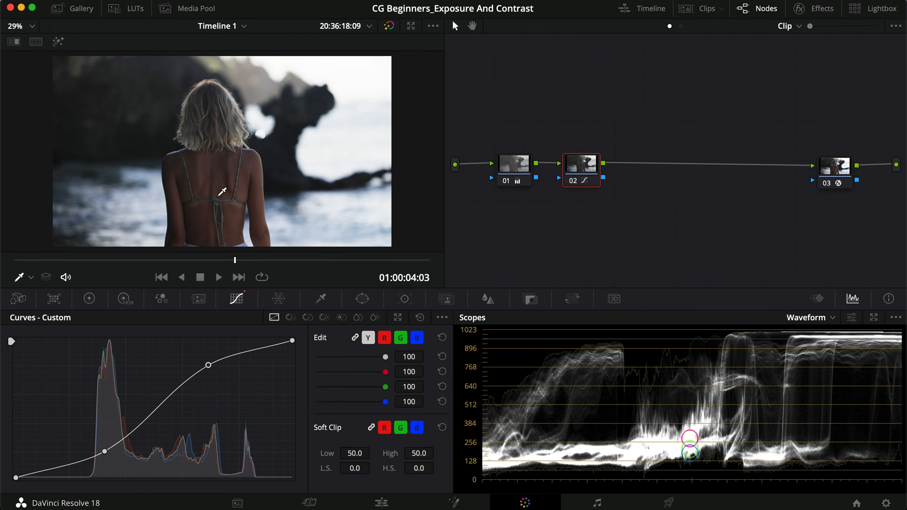
drag(157, 412, 154, 403)
Step: Toggle node 02 and check the image with the lifted midtones in full screen
key(super+d)
key(super+d)
key(super+f)
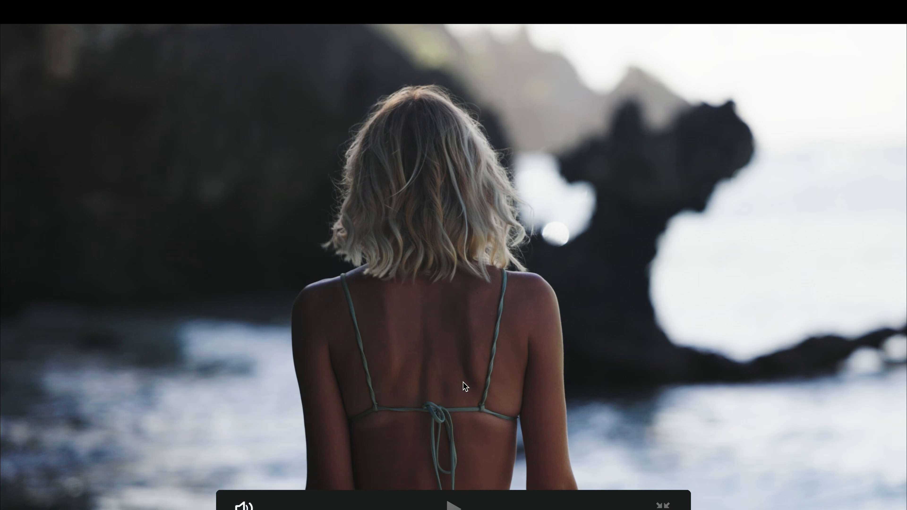
key(super+f)
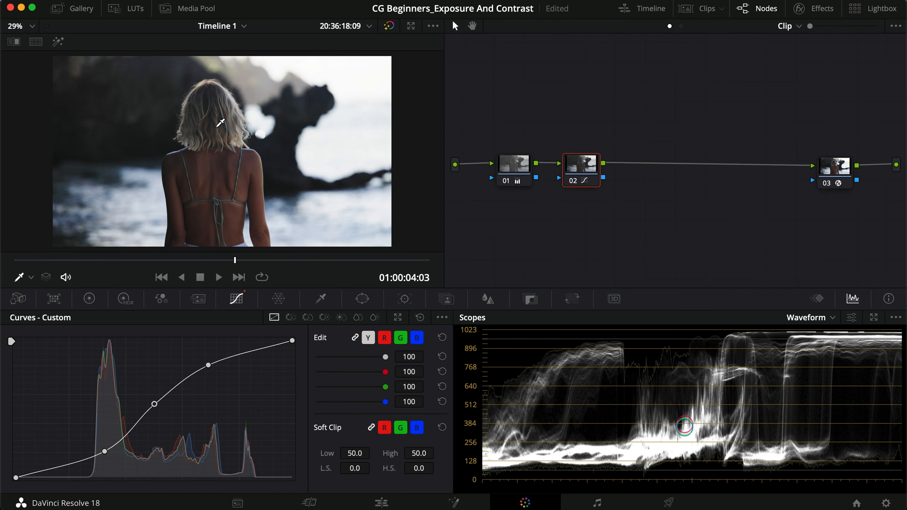
Step: Raise the Offset of node 01 to 29.30 with the primary color wheels
click(509, 159)
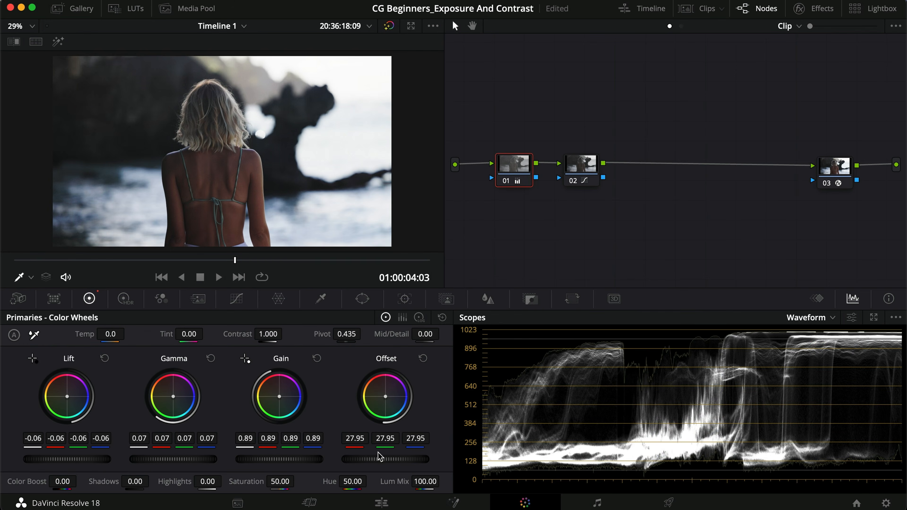
drag(378, 460, 405, 458)
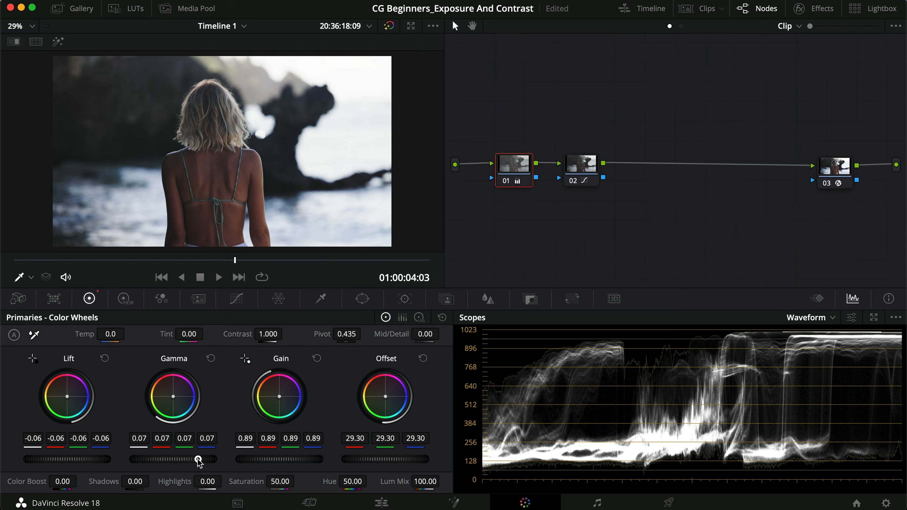
Step: Add serial node 03 after node 02, show its primary Log Wheels and space the node slightly away from node 02
click(580, 173)
key(alt+s)
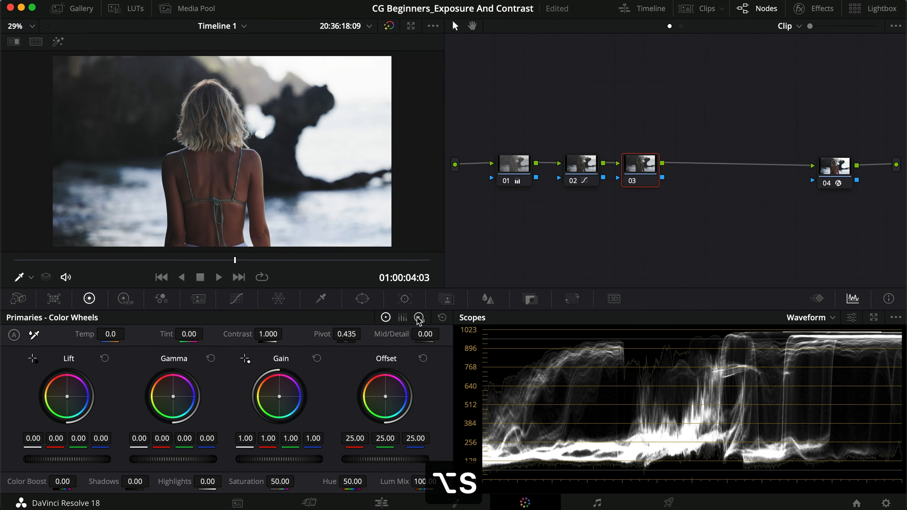
click(418, 317)
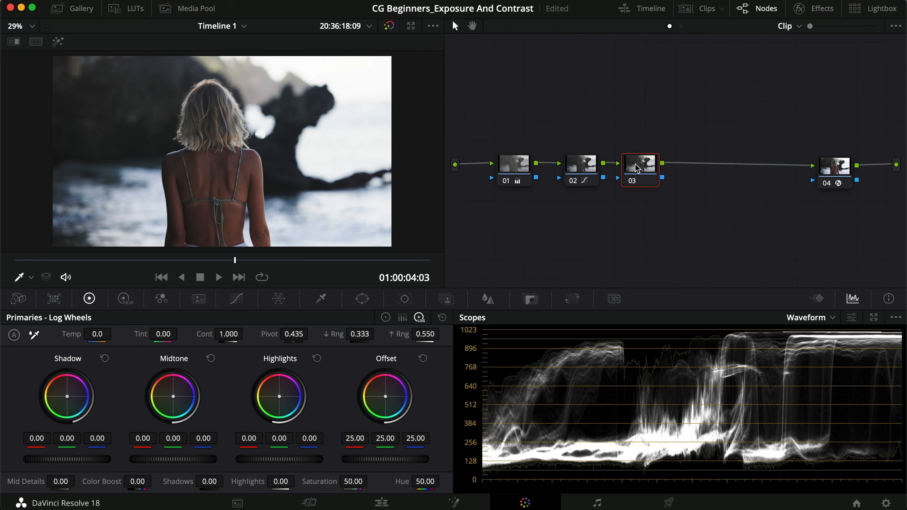
drag(641, 171, 645, 170)
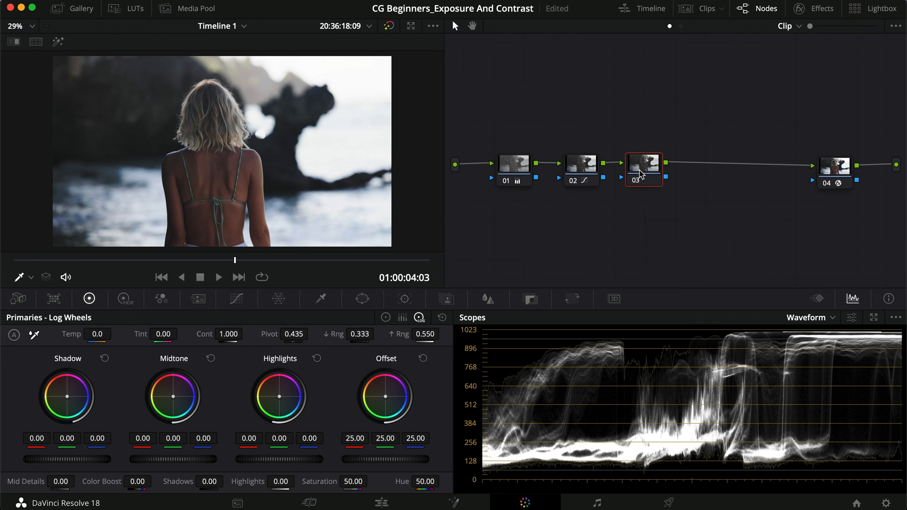
Step: Set node 03's log wheels to Shadow -0.06, Midtone 0.08 and Highlights -0.31, and toggle the node to compare
drag(87, 465, 53, 463)
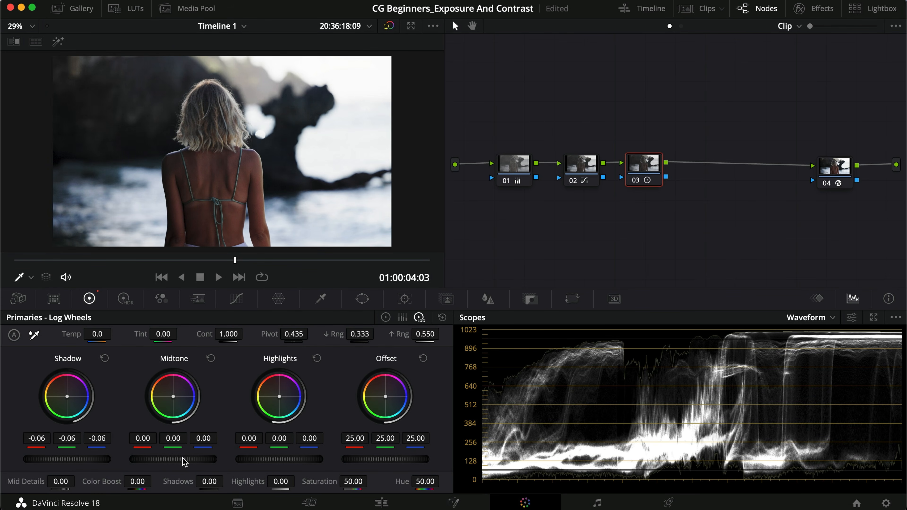
drag(180, 464, 125, 467)
key(super+d)
Step: Toggle node 03 in full screen to check the effect of the log wheel adjustments
key(super+d)
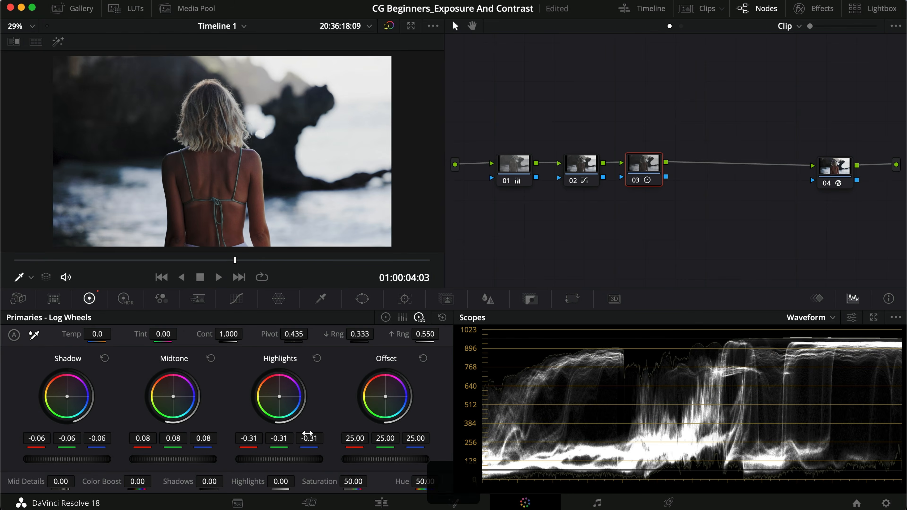
key(super+f)
key(super+d)
key(super+d)
key(super+d)
key(super+d)
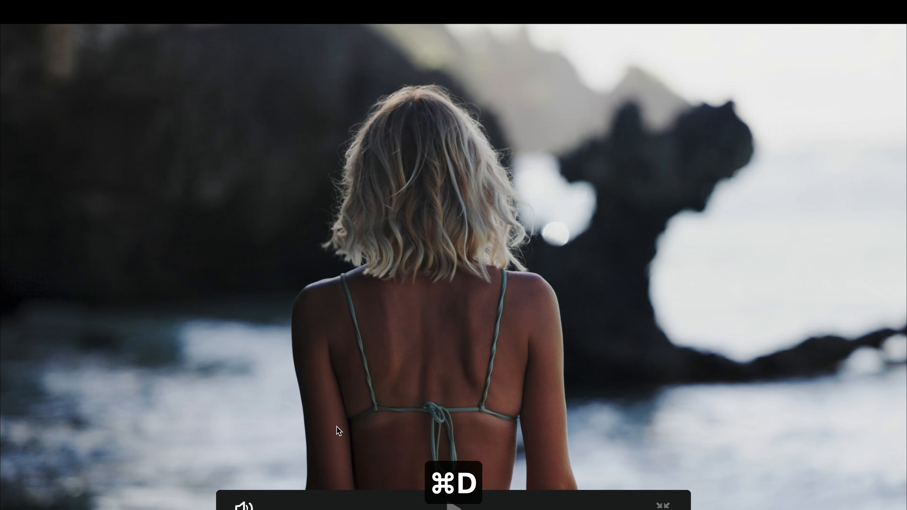
key(super+d)
key(super+d)
key(super+f)
Step: Select nodes 01 to 03 and toggle them together to compare the image before and after, including in full screen
drag(649, 226, 496, 129)
key(super+d)
key(super+d)
key(super+d)
key(super+d)
key(super+f)
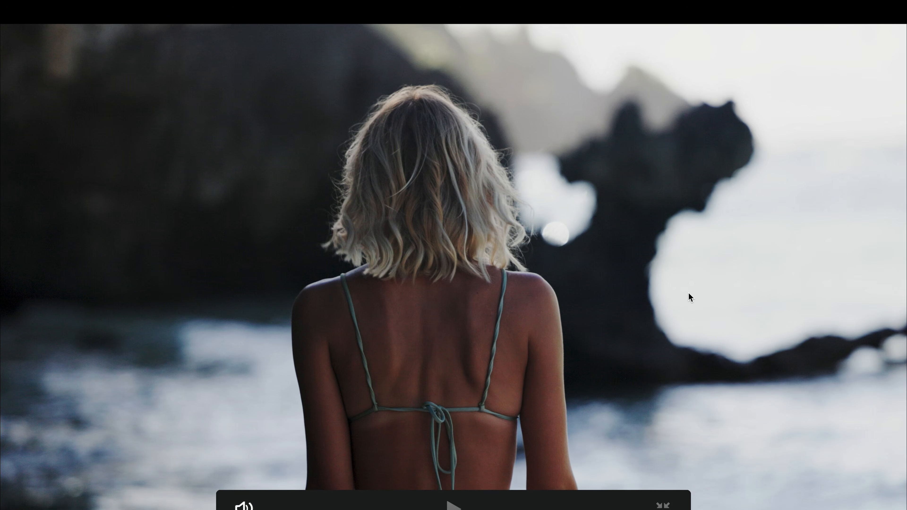
key(super+f)
drag(680, 272, 512, 150)
key(super+d)
key(super+d)
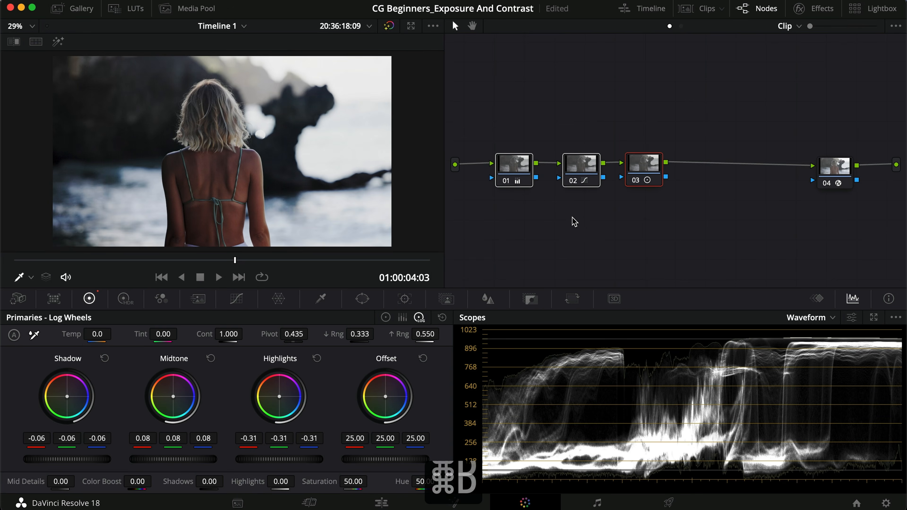
click(574, 220)
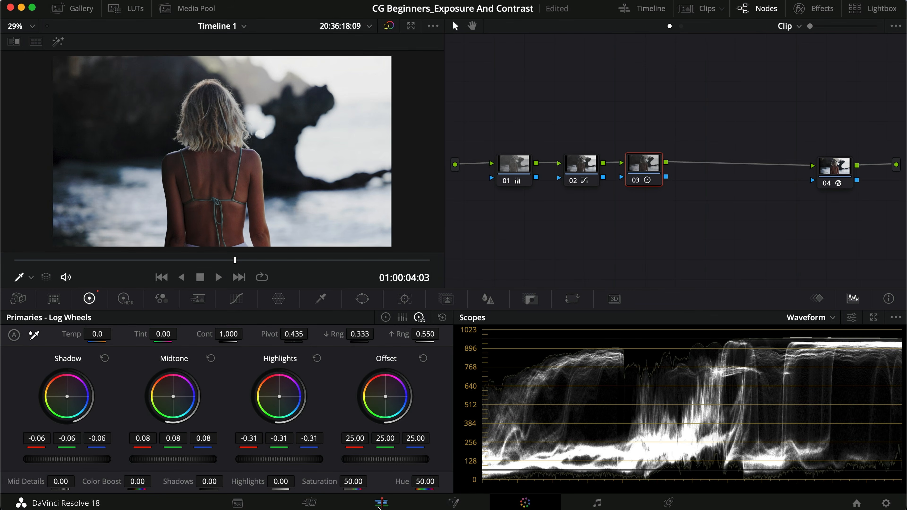
Step: Lower the white end point and lift the black end point of node 02's custom curve slightly, toggling the node to compare
click(581, 165)
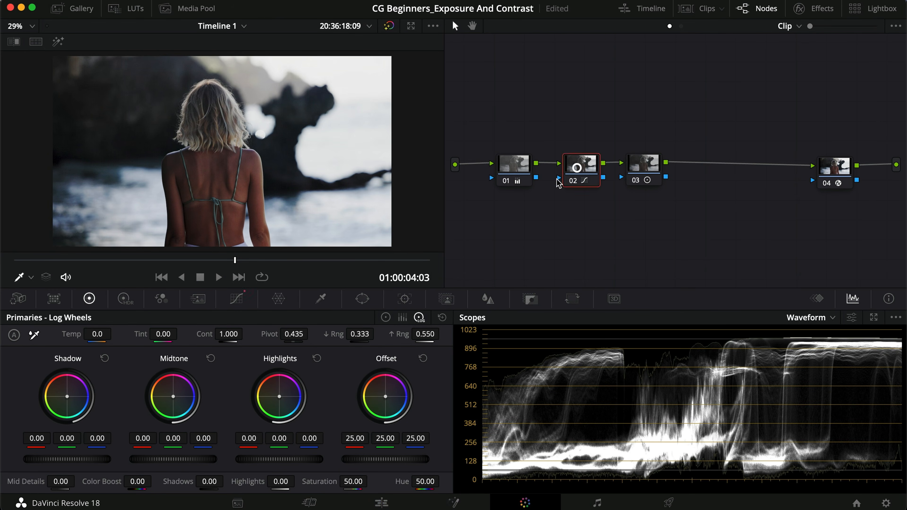
click(237, 299)
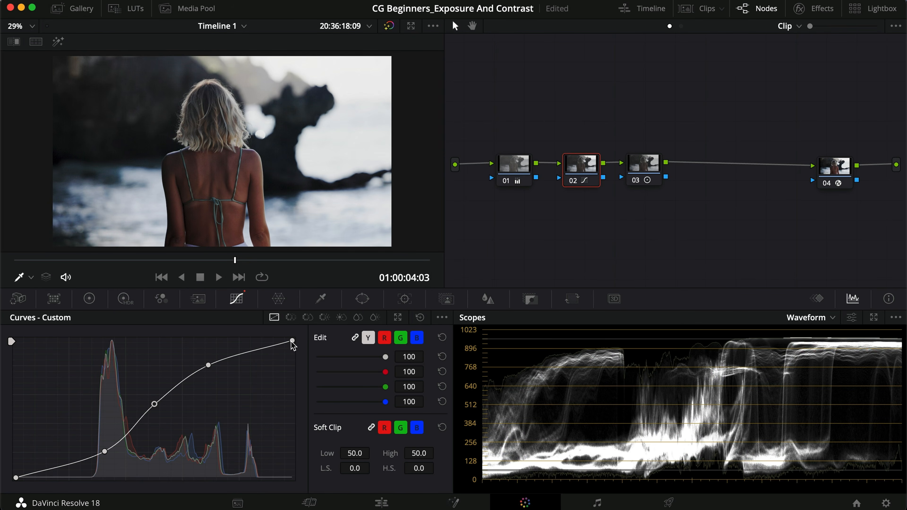
drag(292, 343, 293, 345)
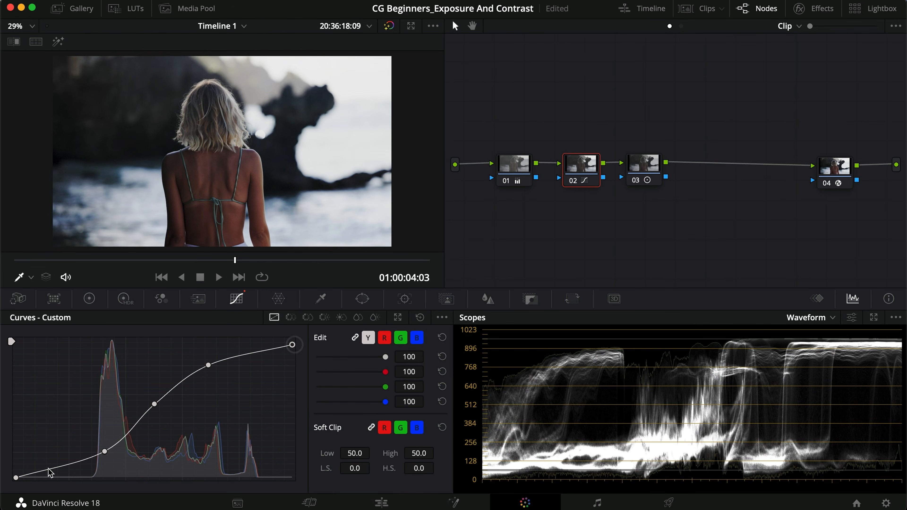
drag(16, 478, 12, 471)
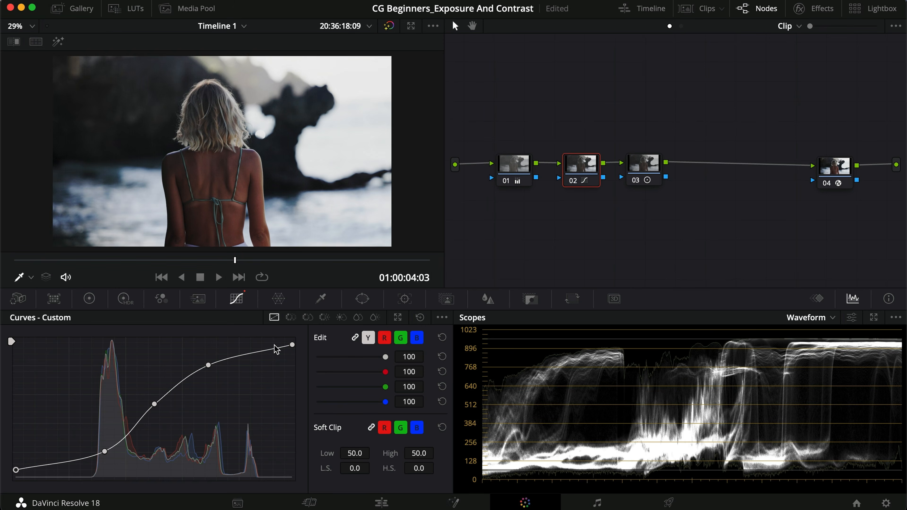
key(super+d)
key(super+d)
Step: Review the exposure settings of node 01 in the primary color wheels
click(513, 170)
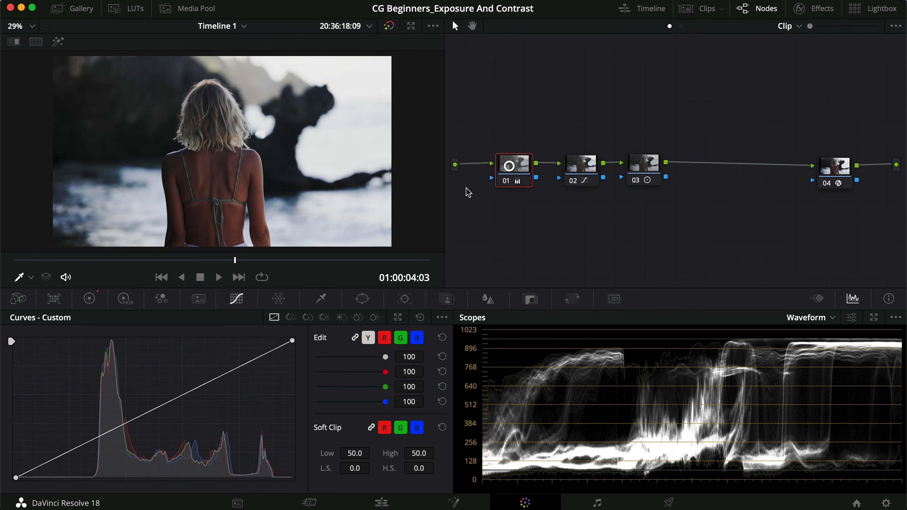
click(89, 298)
click(386, 318)
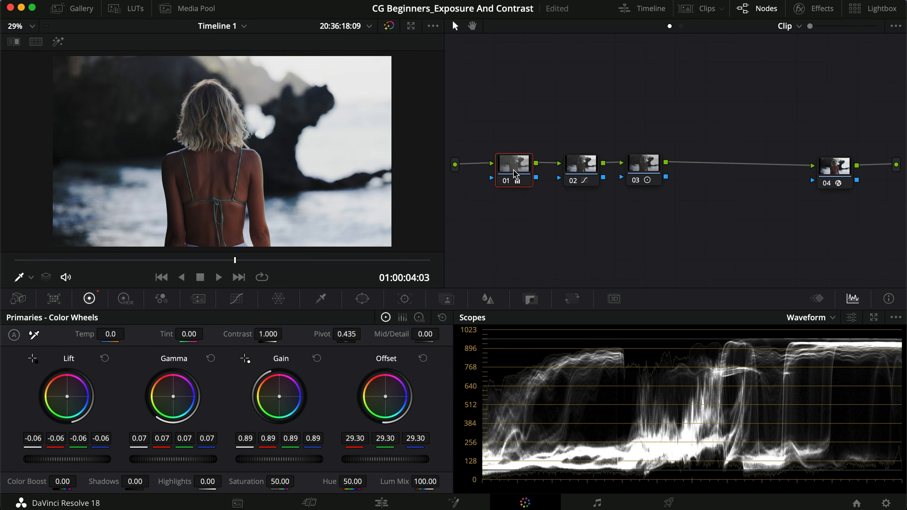
Step: Try adjusting the end points and a shadow point on node 01's custom curve, and remove the added point
click(237, 299)
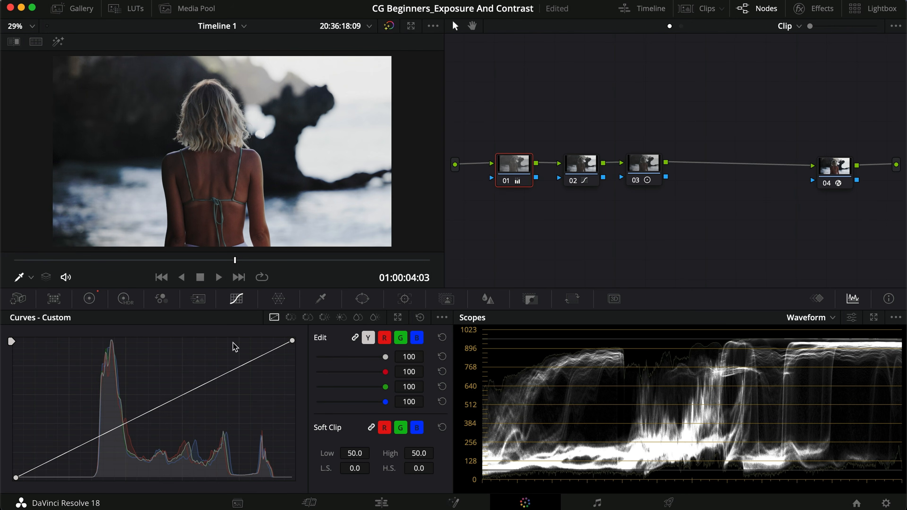
drag(265, 337, 306, 325)
mouse_move(8, 476)
mouse_down()
mouse_move(12, 462)
mouse_move(16, 479)
mouse_up()
mouse_move(292, 341)
mouse_down()
mouse_move(268, 341)
mouse_move(306, 332)
mouse_up()
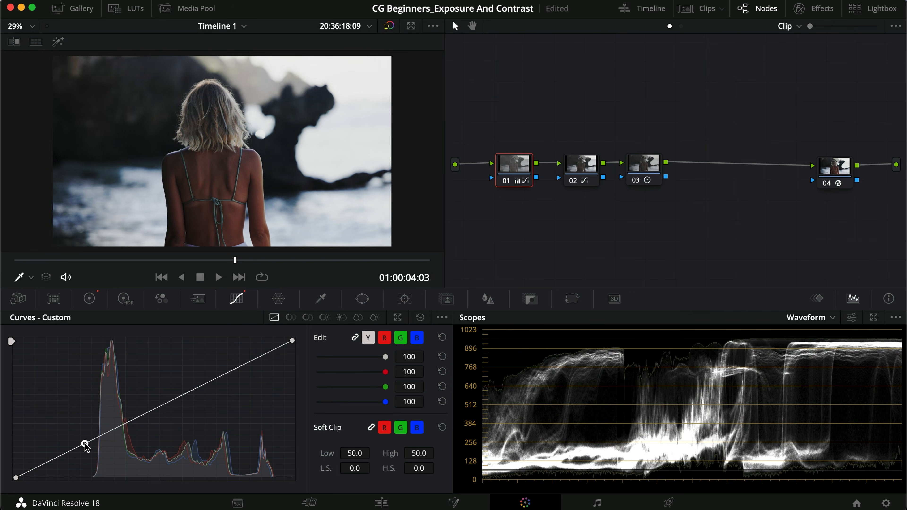
drag(87, 453, 98, 435)
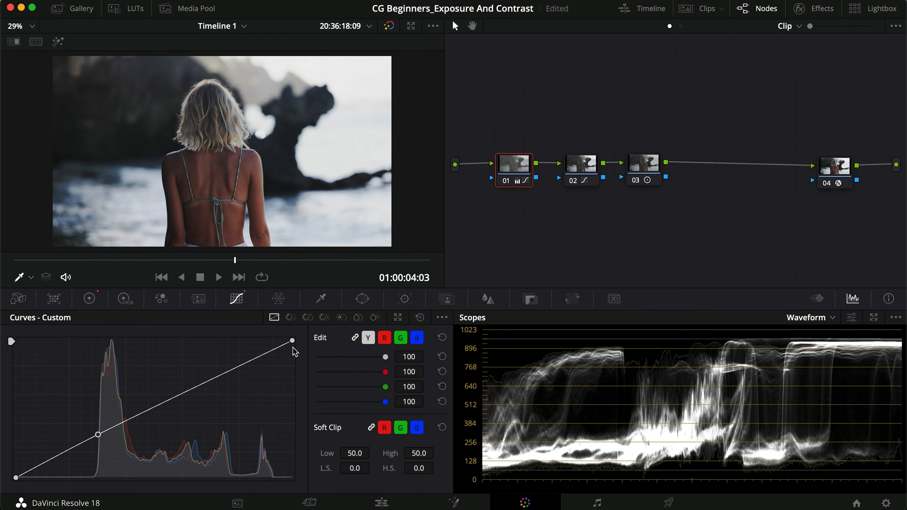
drag(98, 434, 103, 439)
right_click(102, 439)
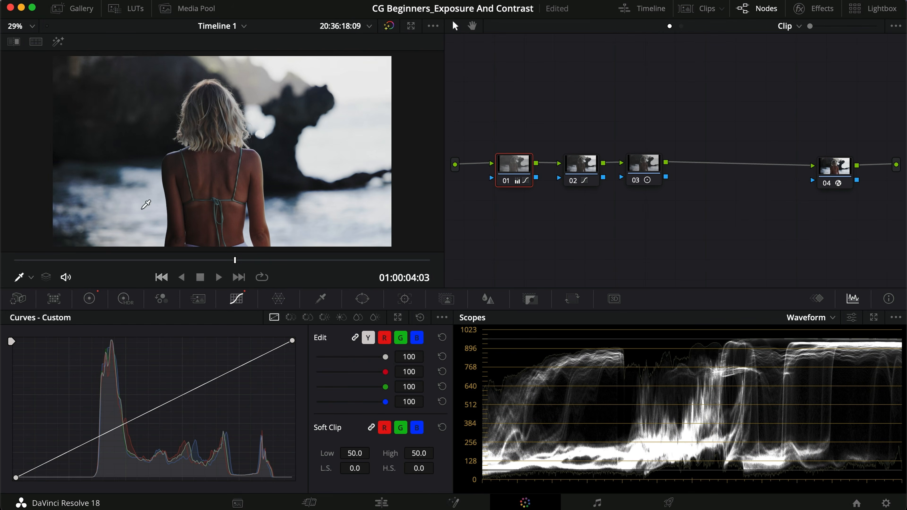
Step: Review node 03's log wheel adjustments against the skin tones in the image
click(646, 178)
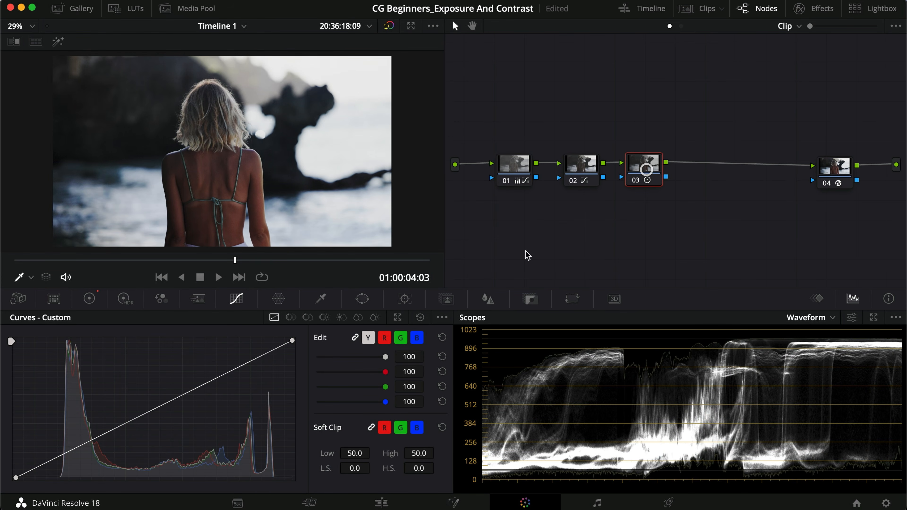
click(84, 301)
click(418, 317)
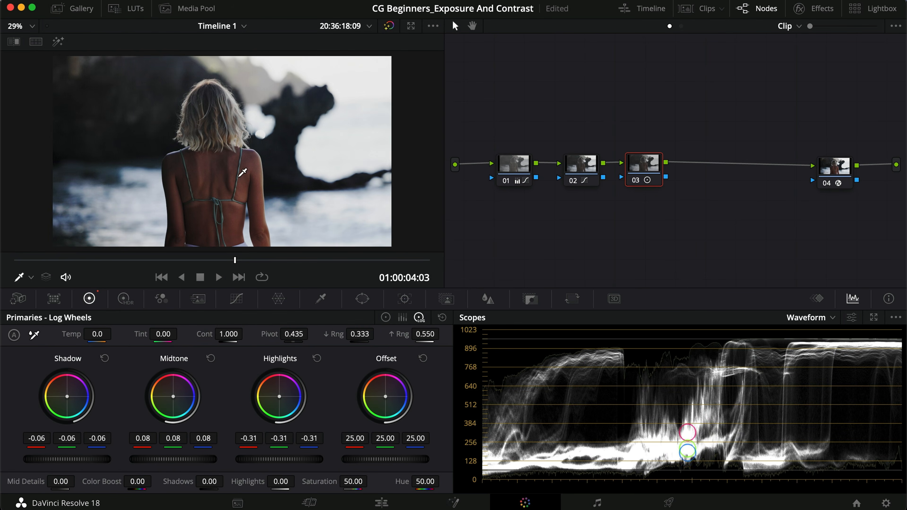
click(193, 160)
Step: Set the Offset of node 01 to 29.80 with the log wheels
click(520, 165)
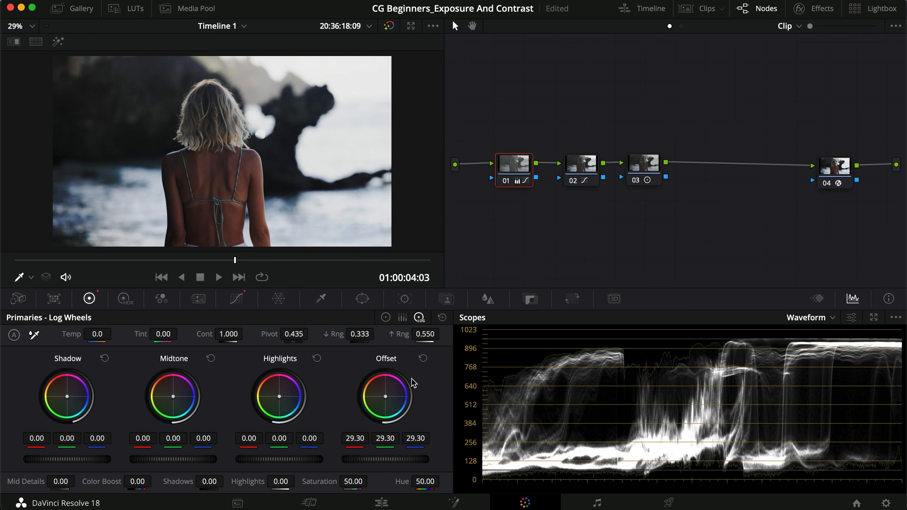
click(385, 317)
click(419, 317)
drag(377, 461, 620, 458)
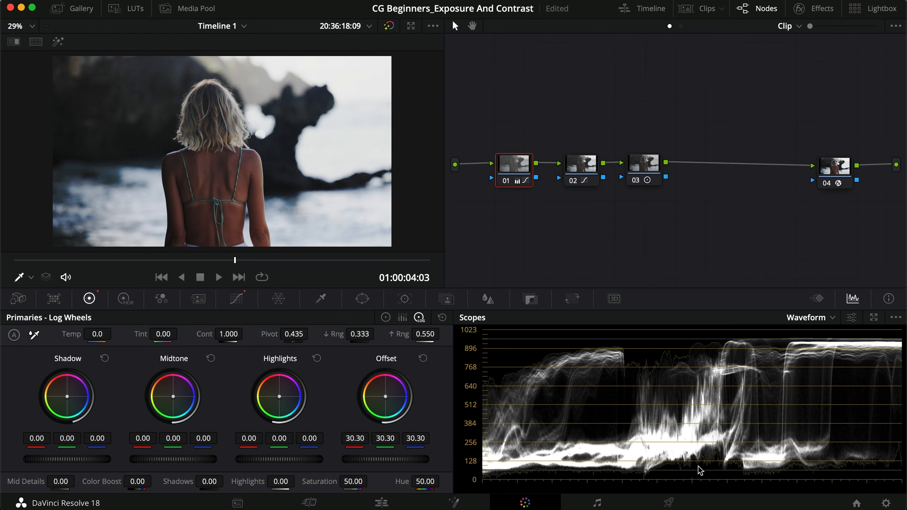
mouse_move(365, 463)
mouse_down()
mouse_move(405, 462)
mouse_move(320, 462)
mouse_move(348, 464)
mouse_up()
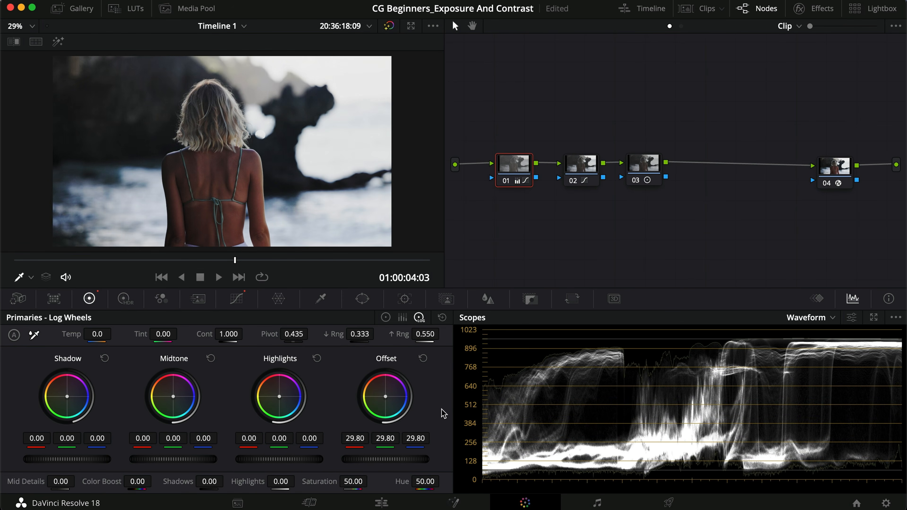
Step: Place a copy of the beach clip after the original on the timeline and reset the copy's grade to one empty node
click(382, 503)
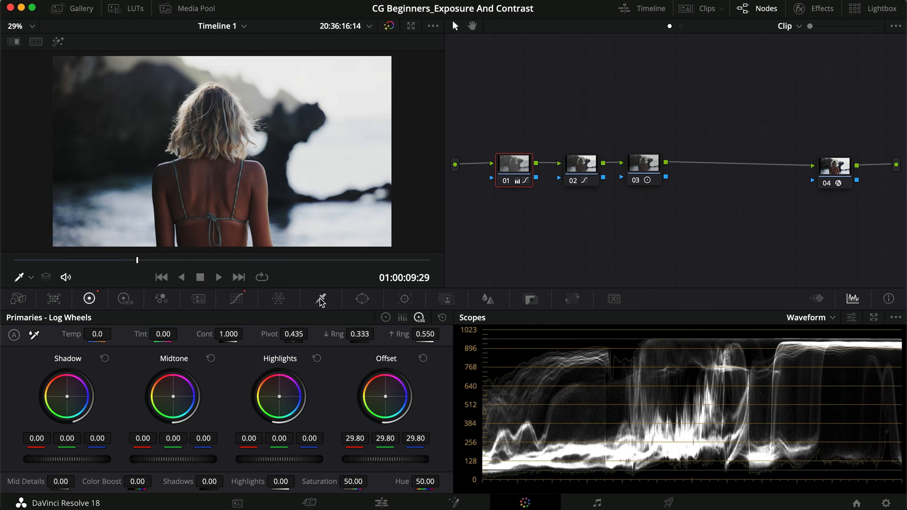
right_click(583, 237)
click(618, 247)
Step: Copy the effect node 04 from the first clip and paste it onto the last node of the second clip
click(703, 4)
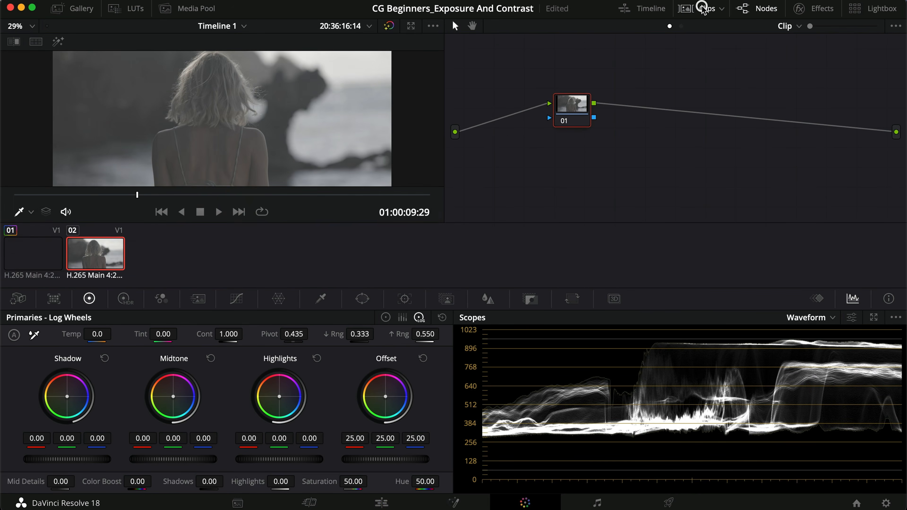
click(703, 8)
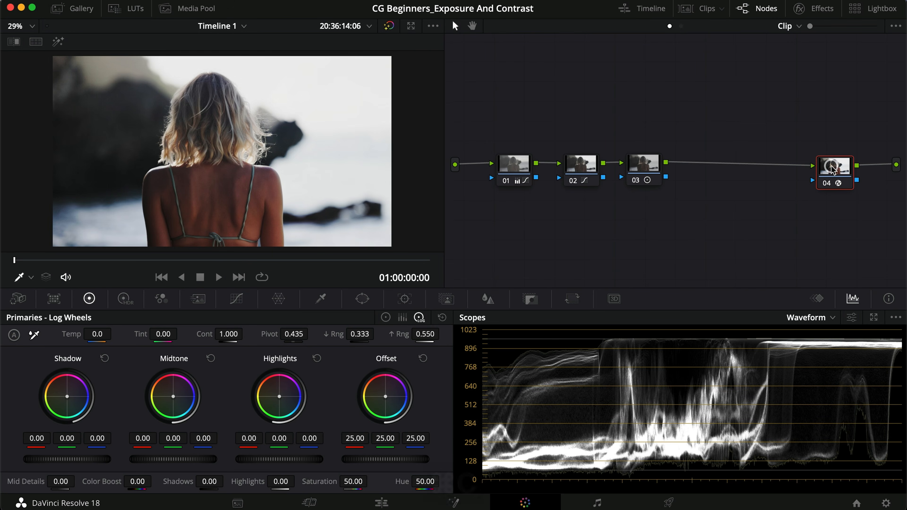
key(super+c)
key(super+v)
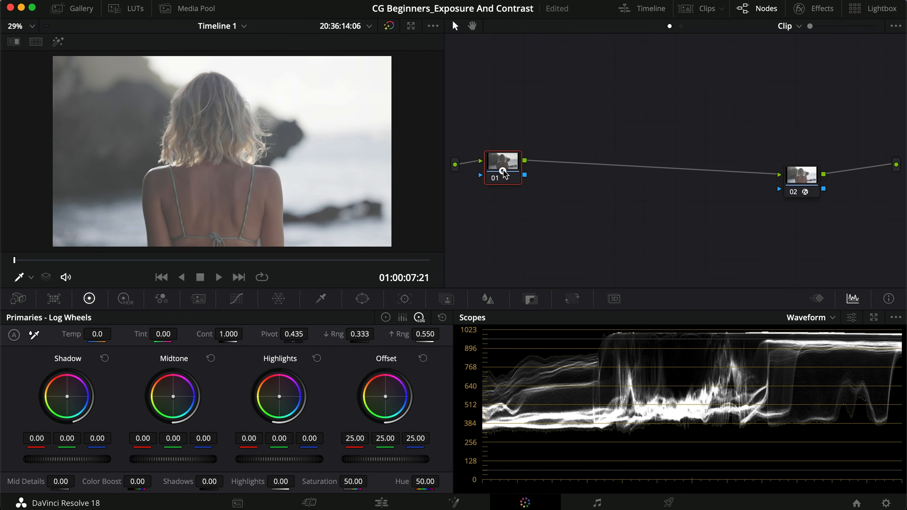
Step: Add two serial nodes after node 01 of the second clip and apply the Cine 1 LOG V1 LUT to node 03
key(alt+s)
key(alt+s)
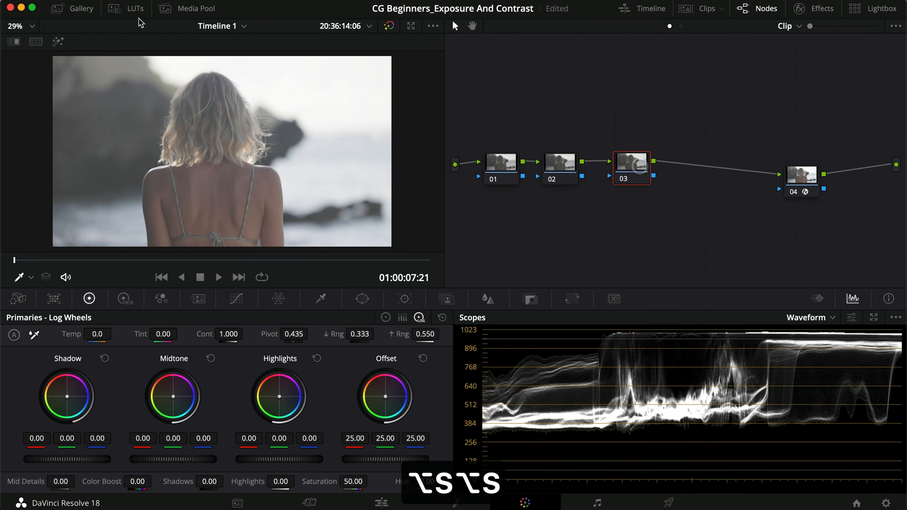
click(121, 9)
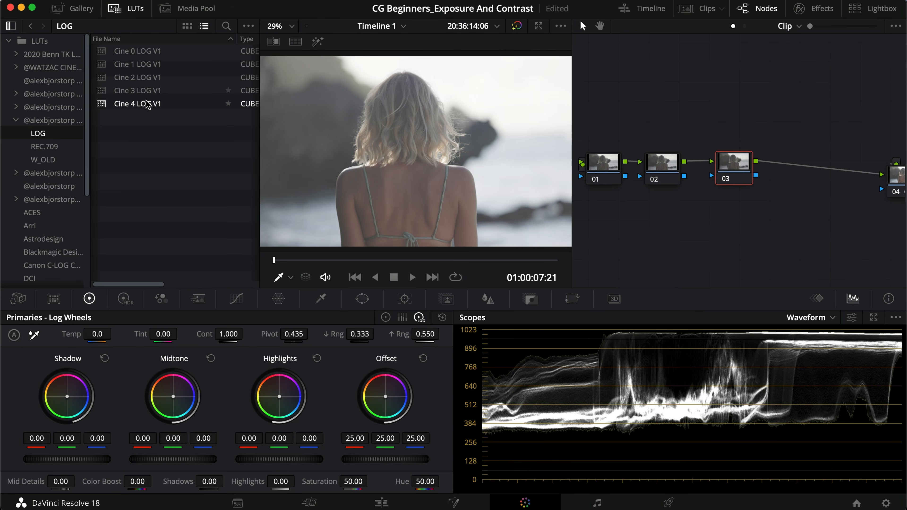
double_click(148, 68)
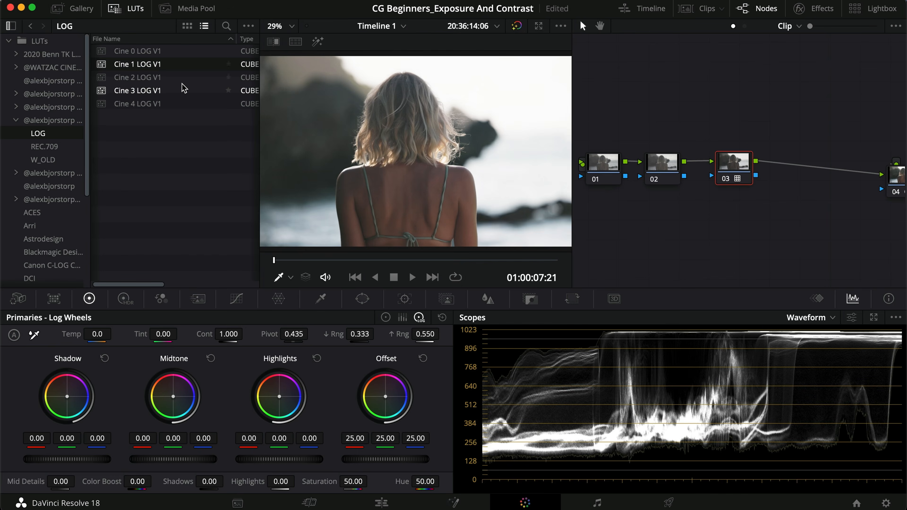
click(126, 9)
Step: Lower the Offset of node 02 with the log wheels and toggle the node to compare
click(658, 168)
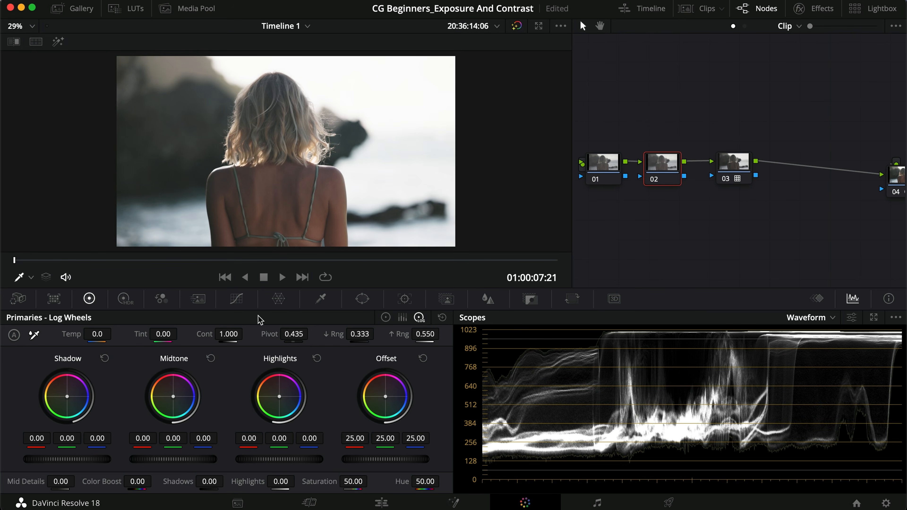
drag(349, 438, 173, 438)
key(super+d)
key(super+d)
Step: Move the playhead to 01:00:11:24 and toggle LUT node 03 to compare the image with and without it
drag(179, 261, 303, 262)
click(738, 168)
key(super+d)
key(super+d)
key(super+d)
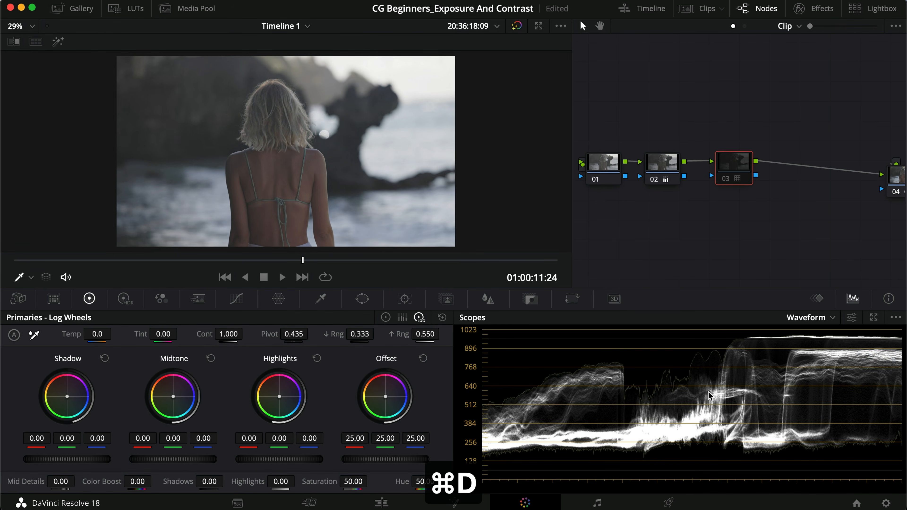
Step: Re-enable LUT node 03 and set node 01's primary color wheels to Lift -0.05, Gamma 0.04 and Gain 1.08
key(super+d)
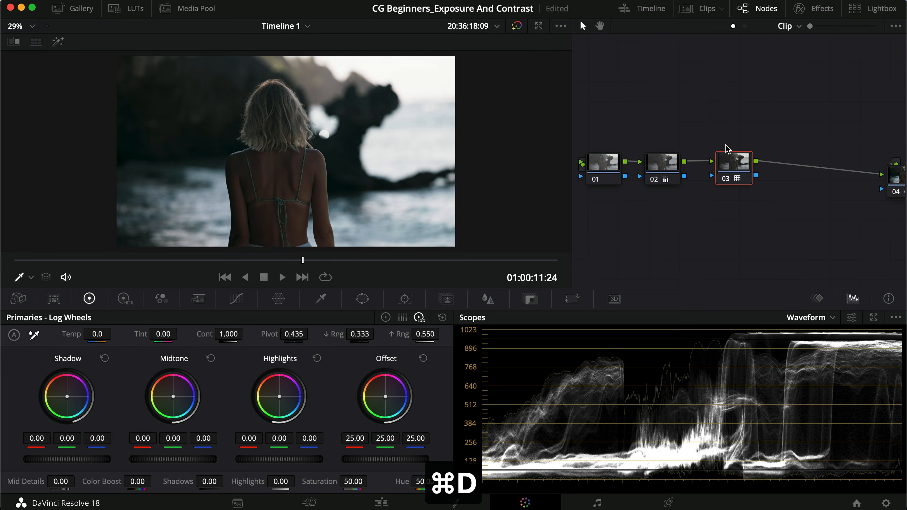
click(604, 170)
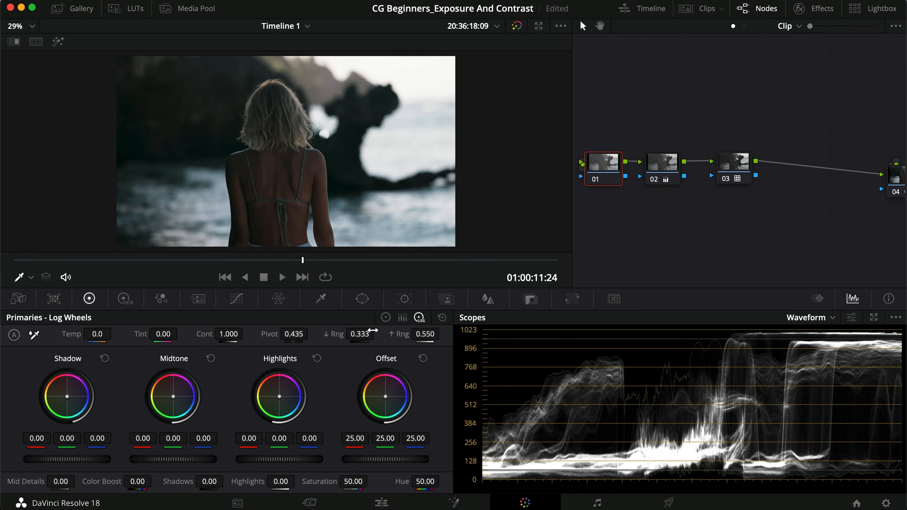
click(386, 317)
drag(159, 461, 212, 464)
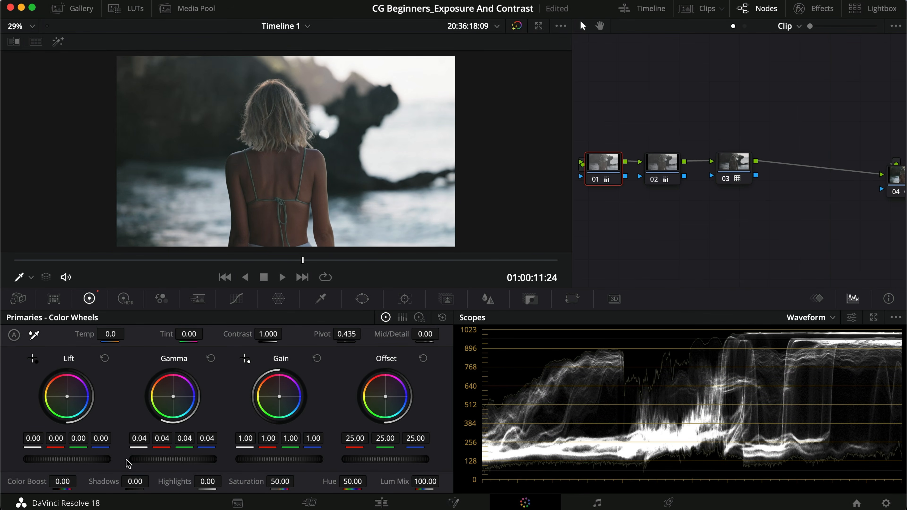
drag(87, 461, 36, 457)
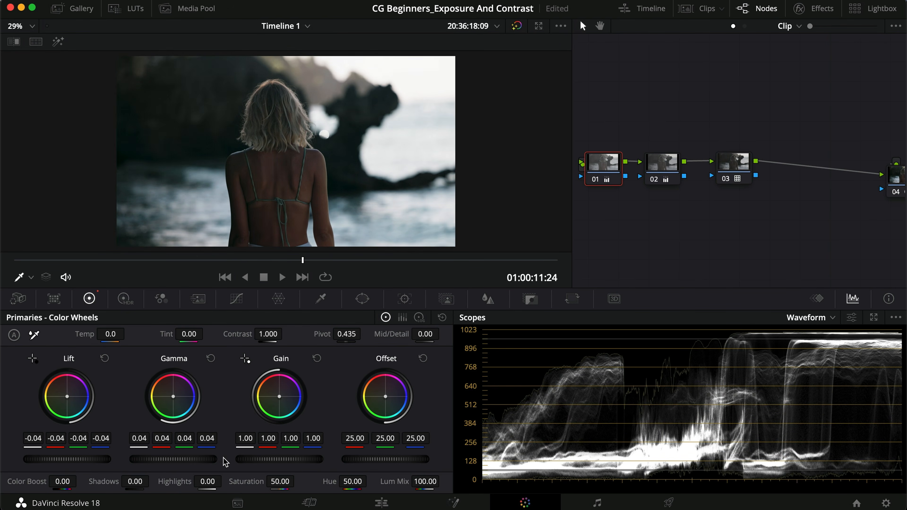
drag(270, 464, 319, 456)
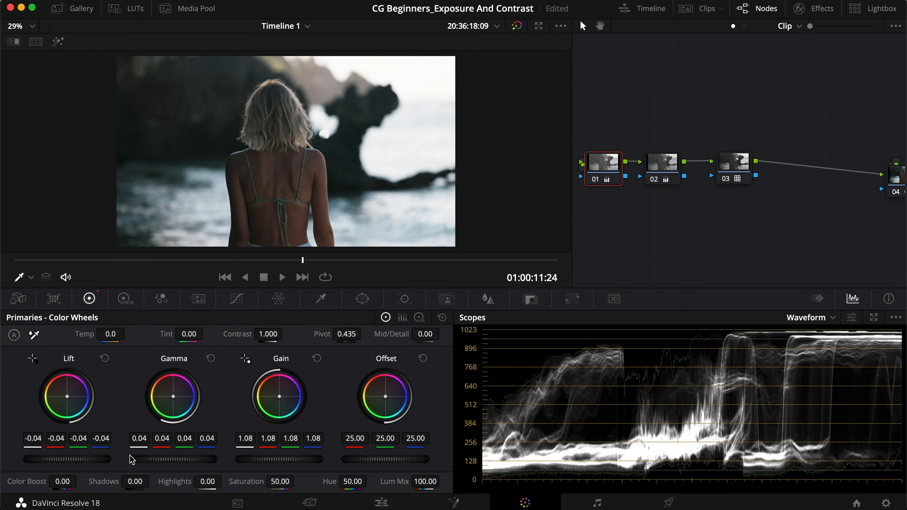
drag(95, 461, 69, 459)
Step: Toggle node 01 and the group of selected nodes off and on to compare the image before and after the grade
key(super+d)
key(super+d)
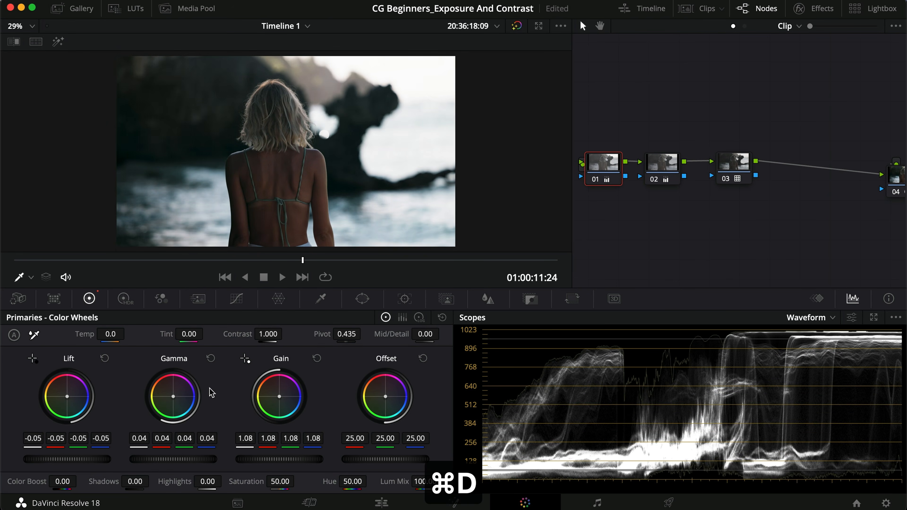
key(super+d)
key(super+d)
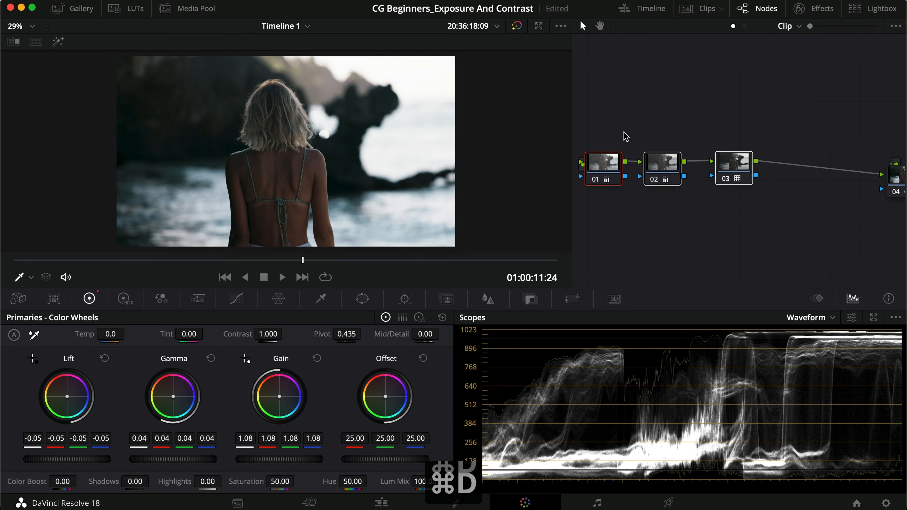
drag(653, 210, 605, 152)
key(super+d)
key(super+d)
Step: Disable nodes 01 to 03, re-enable 01 and 02 together and LUT node 03 last, and view the graded image full screen
click(740, 167)
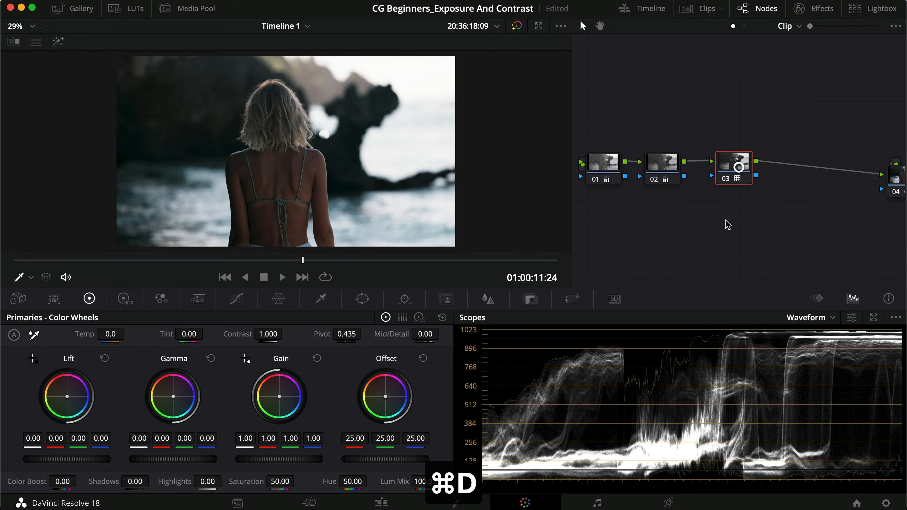
click(726, 222)
key(super+d)
click(682, 222)
click(659, 181)
drag(663, 214, 600, 144)
key(super+d)
key(super+d)
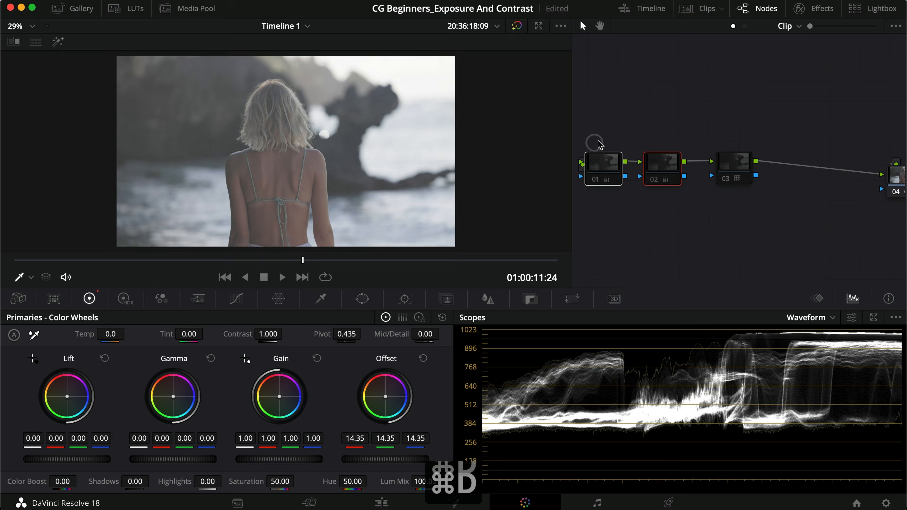
key(super+d)
key(super+d)
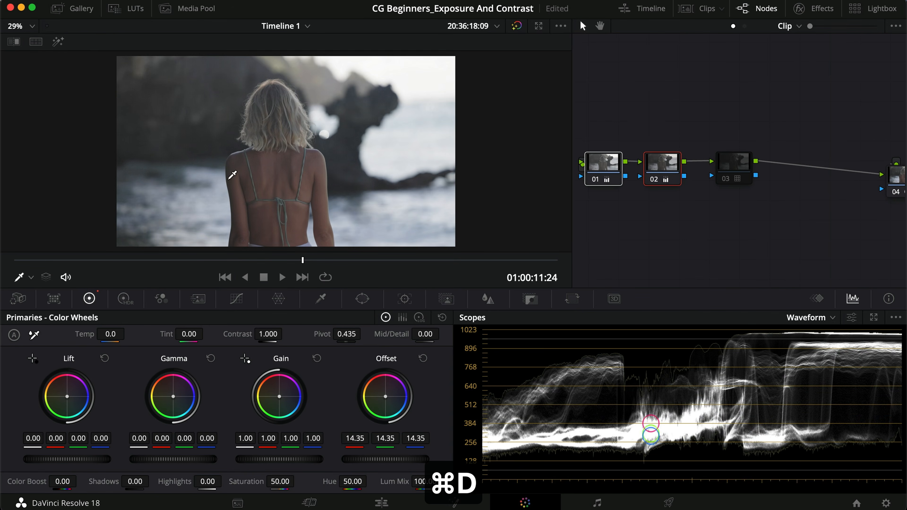
click(731, 170)
key(super+d)
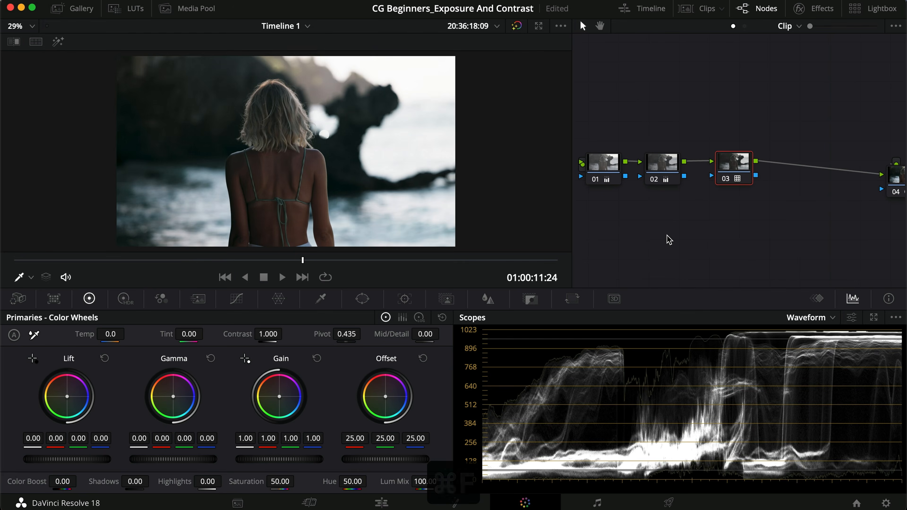
key(super+f)
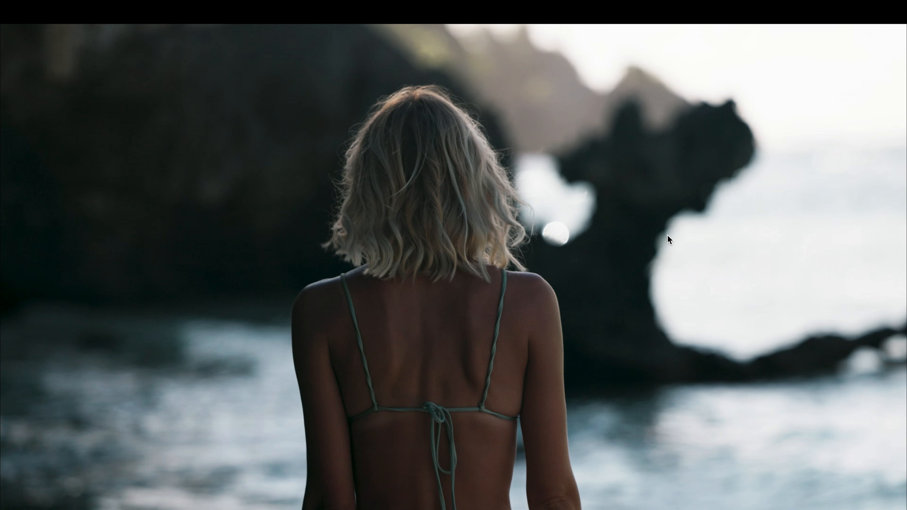